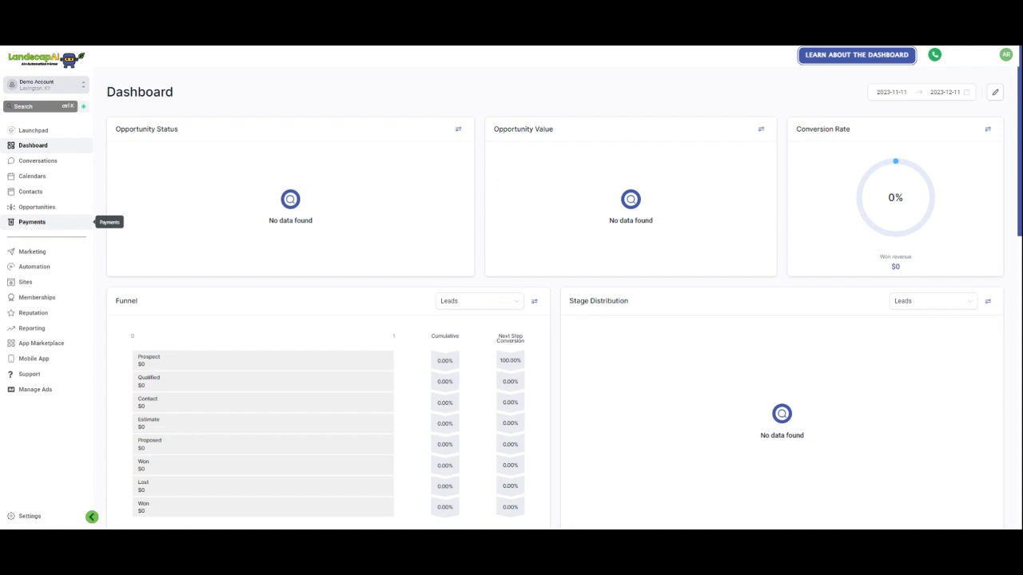
Open the payment integrations and examine the connection options for NMI, Authorize.net, Stripe and PayPal
click(30, 222)
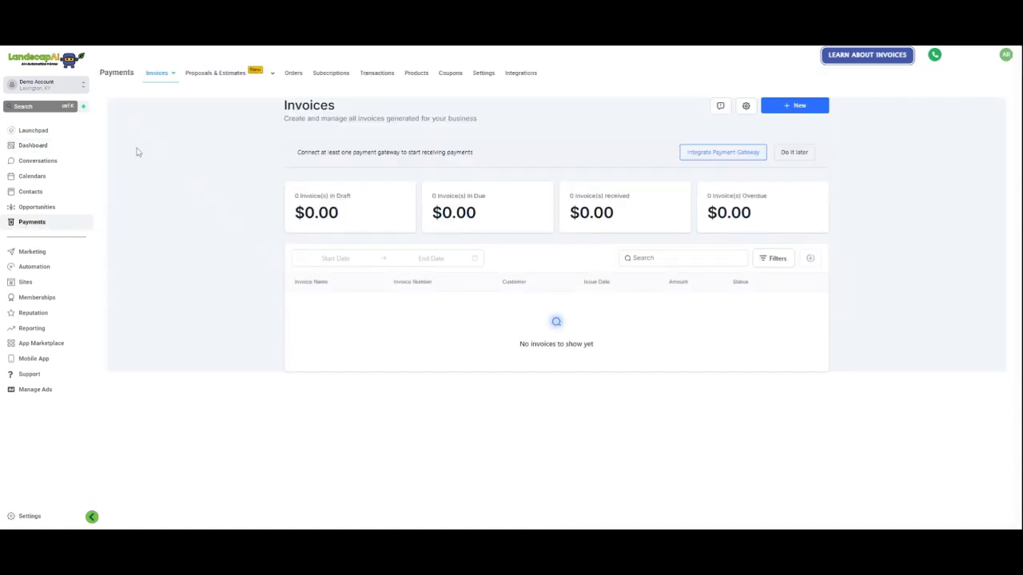
click(526, 75)
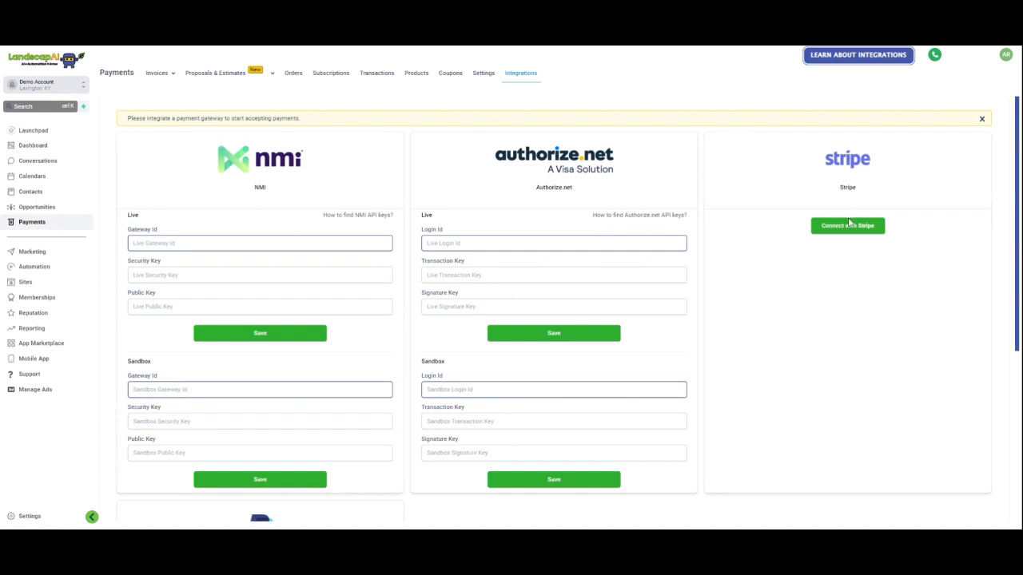
scroll(384, 320, down, 4)
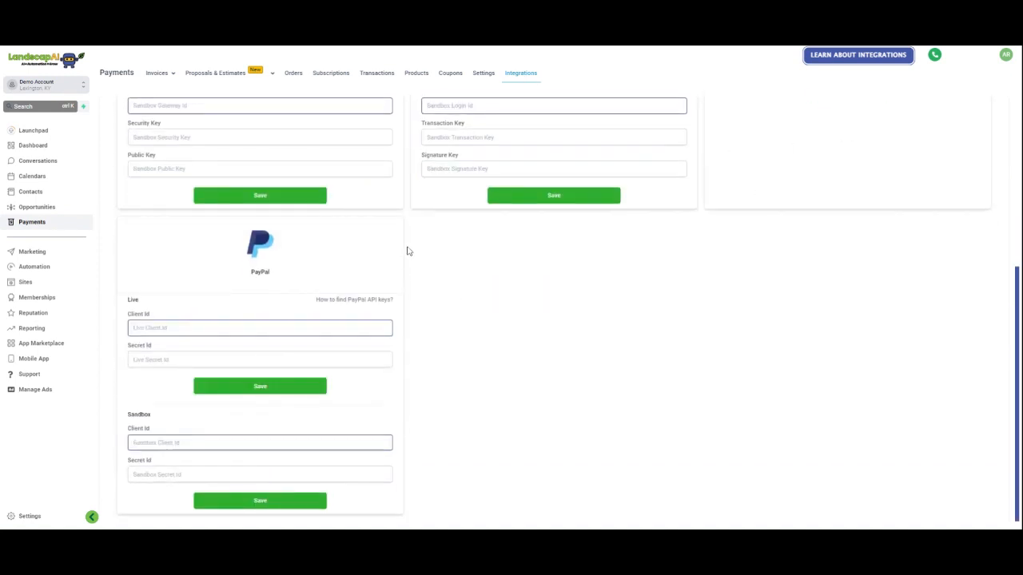
scroll(410, 251, up, 4)
scroll(360, 272, down, 4)
scroll(248, 250, up, 4)
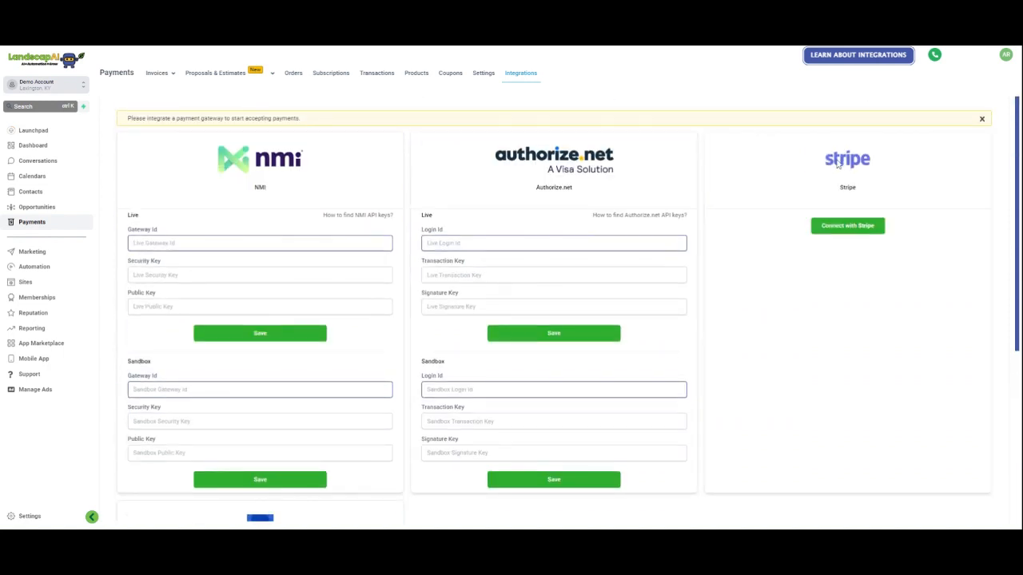
drag(627, 166, 546, 157)
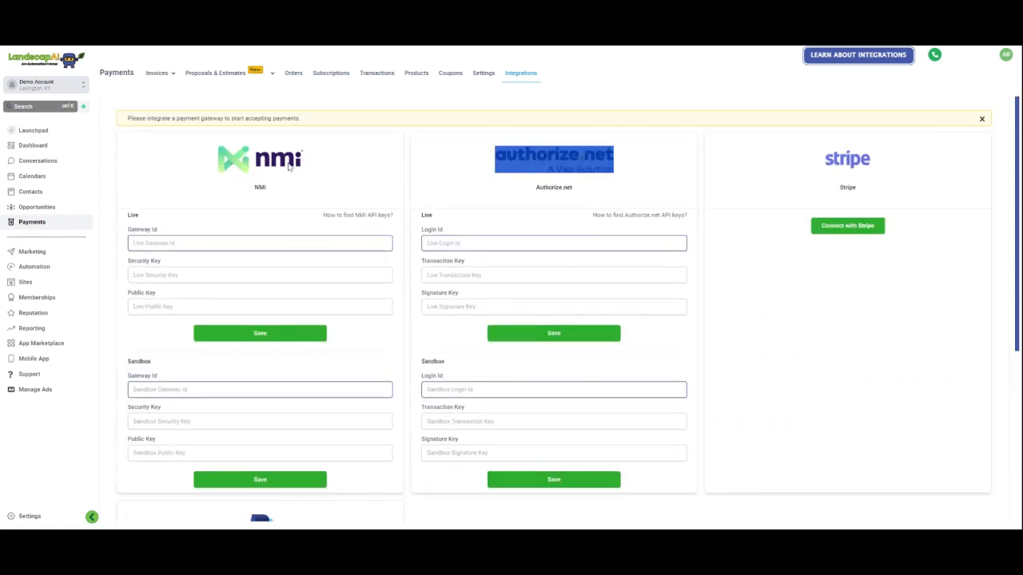
drag(327, 161, 248, 157)
click(312, 158)
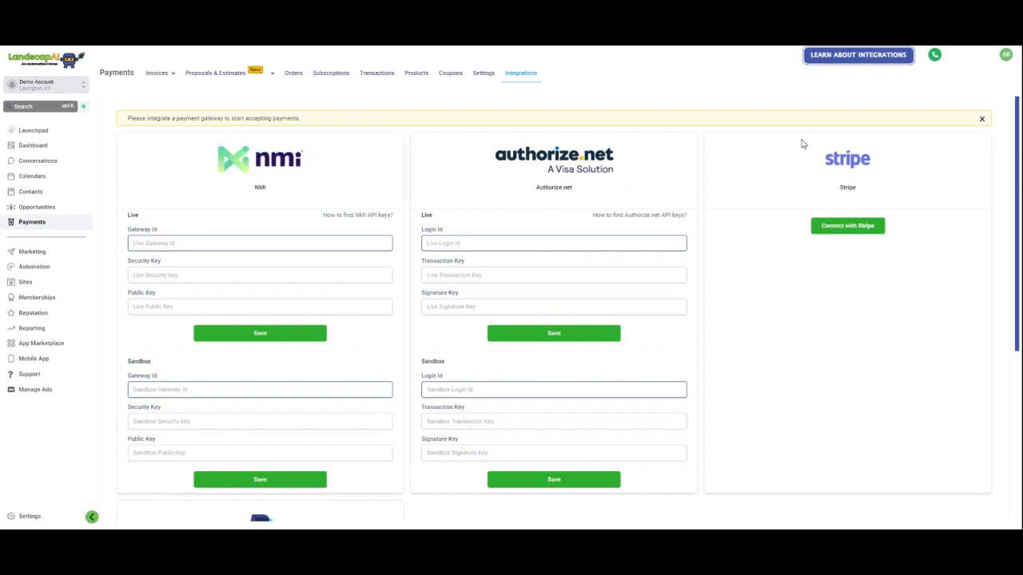
scroll(513, 423, down, 4)
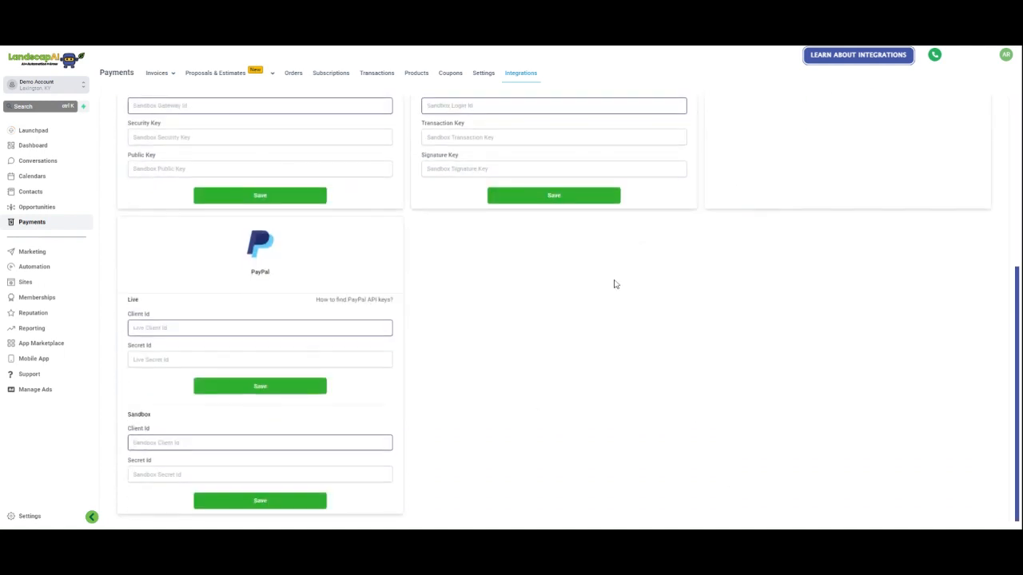
scroll(615, 285, up, 5)
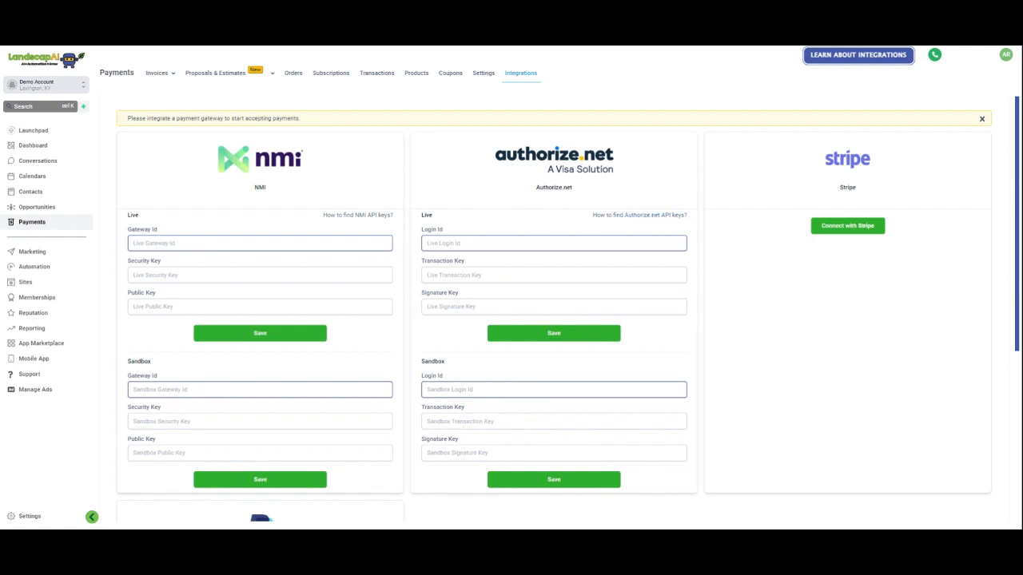
scroll(799, 232, down, 4)
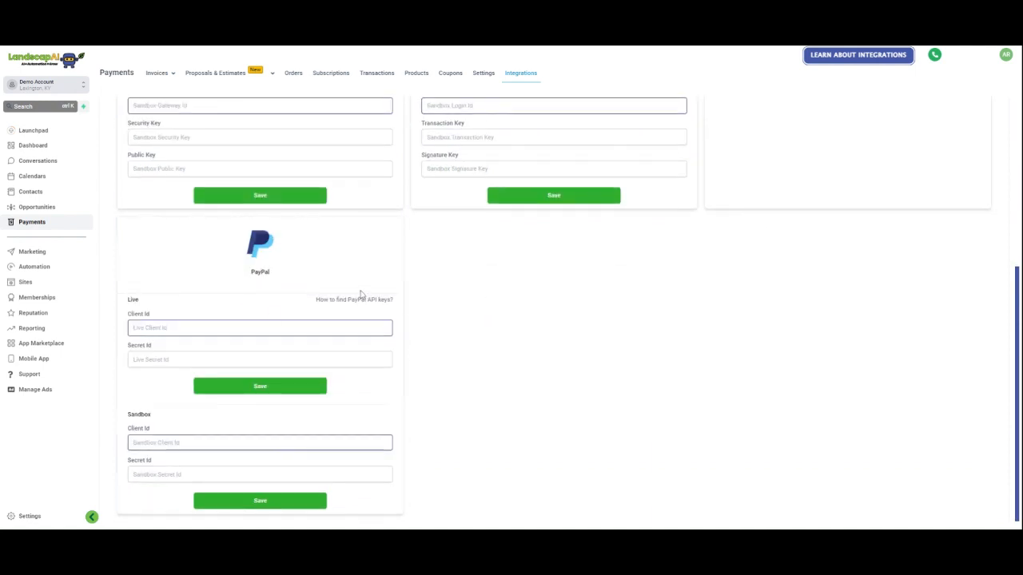
scroll(343, 296, up, 5)
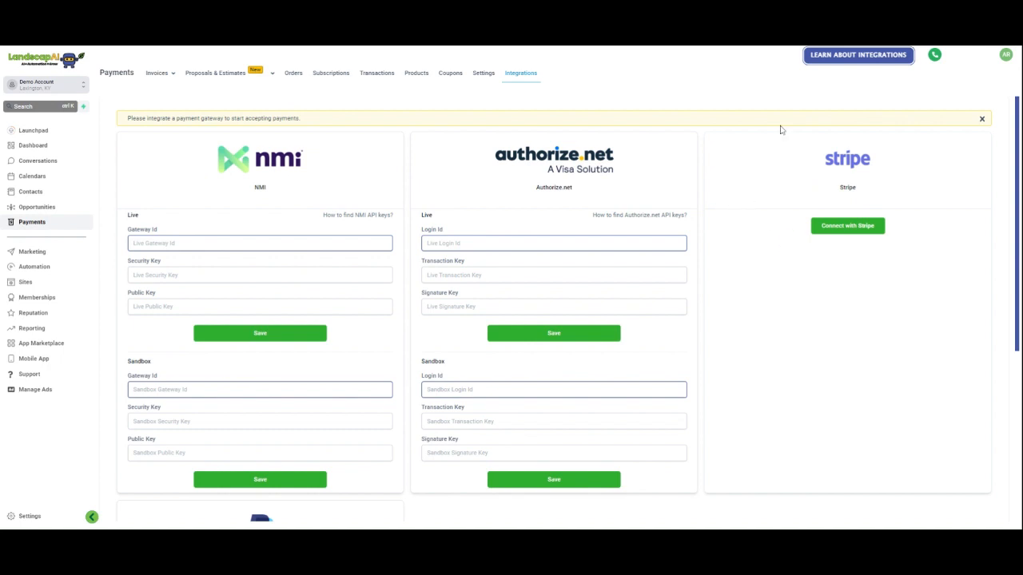
Walk through the guide about payment integrations, covering the PayPal and Sandbox hints, and close it
click(845, 58)
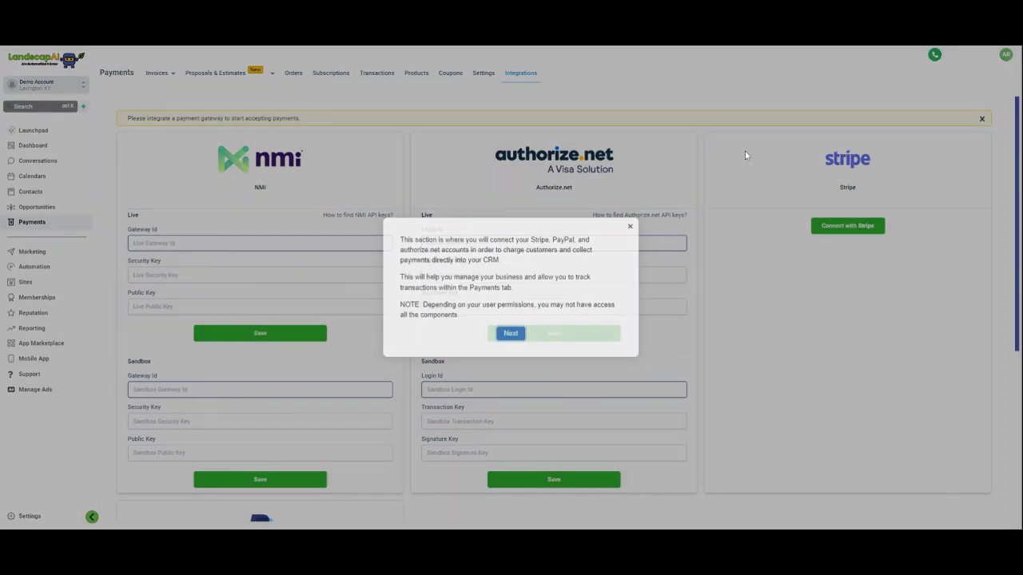
click(511, 333)
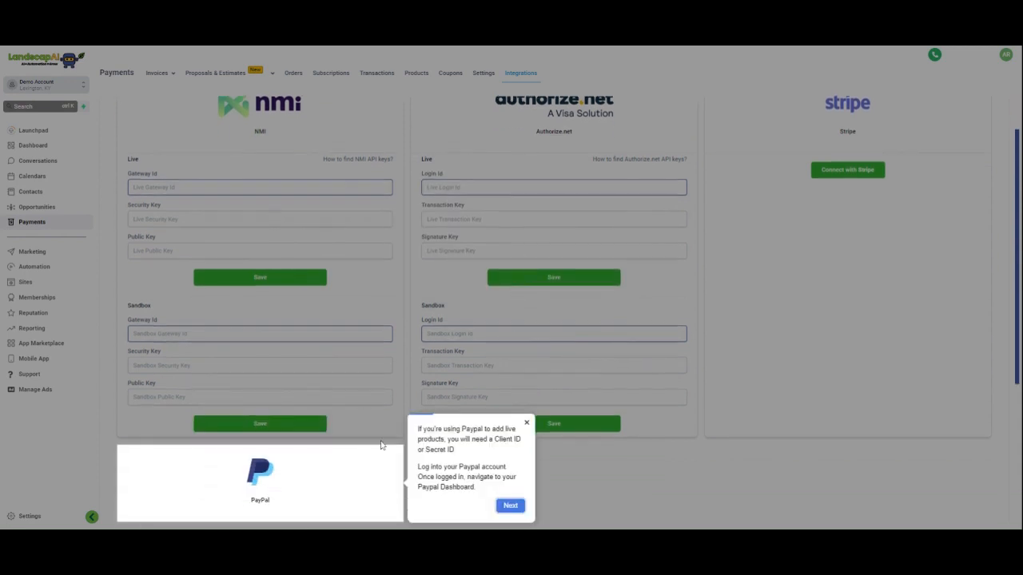
click(515, 507)
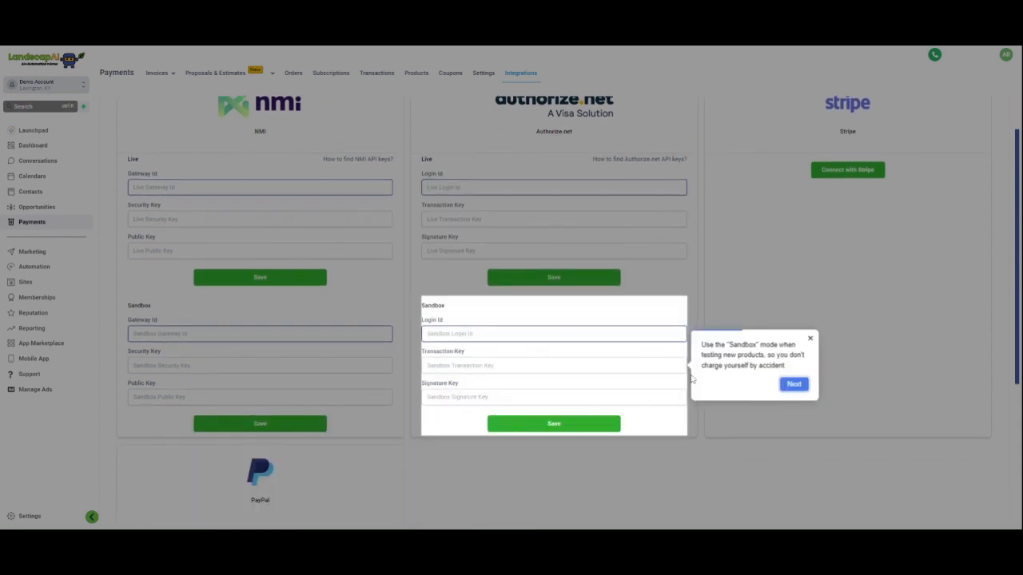
click(793, 385)
click(692, 106)
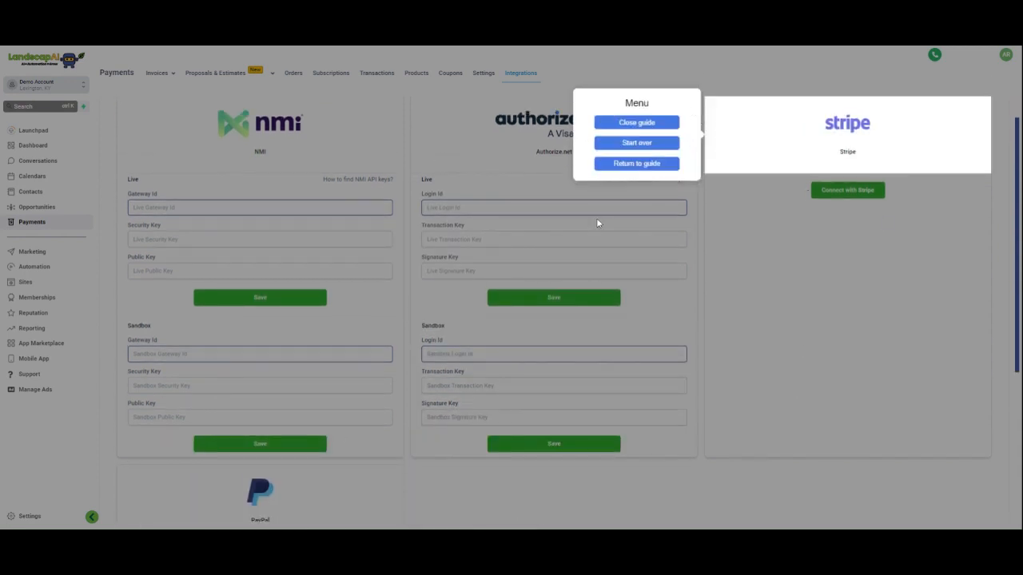
click(642, 122)
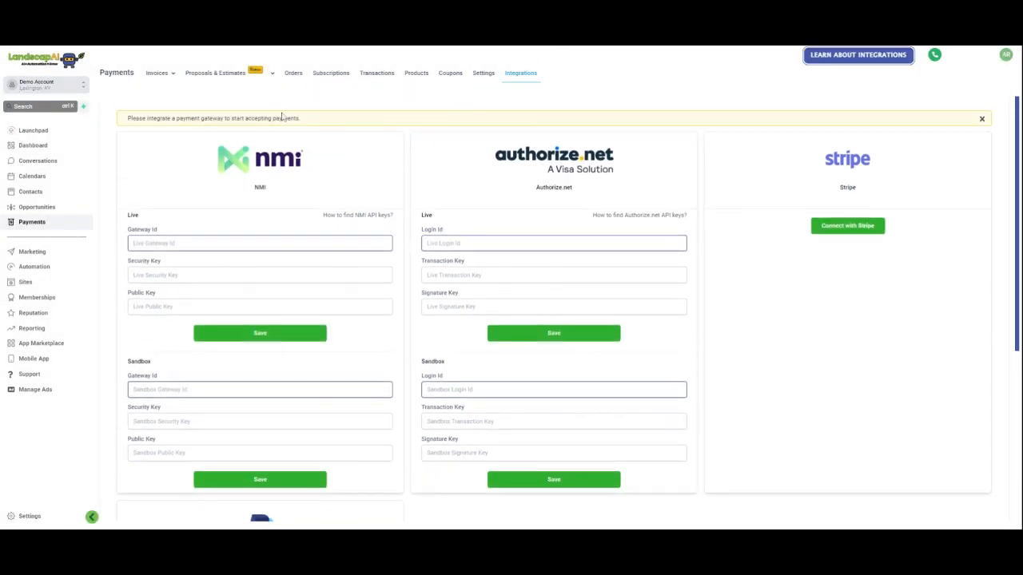
Enable automatic sales receipts in the payment settings and check the receipt prefix and email template fields
click(484, 72)
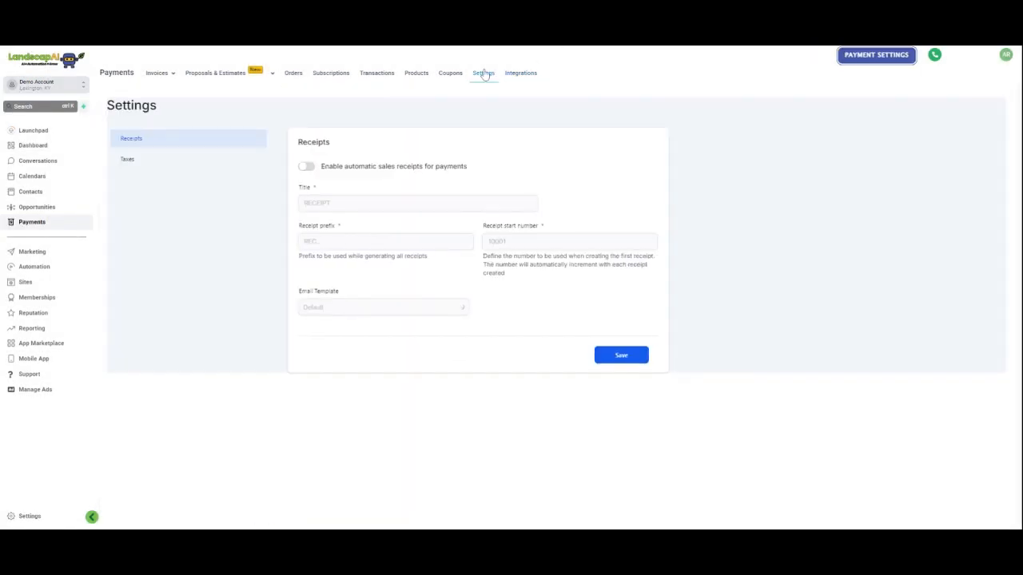
click(307, 166)
click(385, 241)
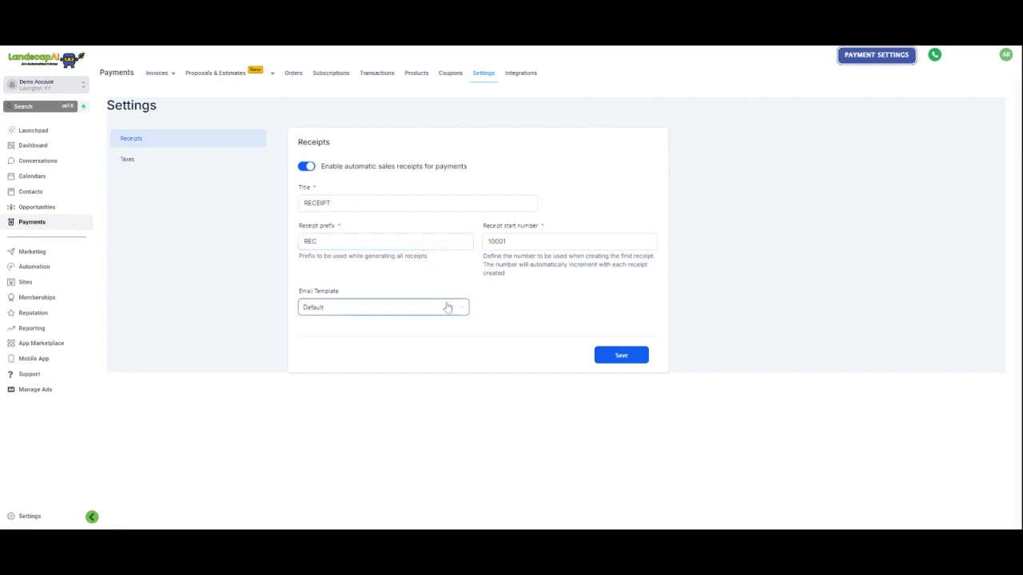
click(356, 311)
Look at the form for adding a tax in the payment tax settings and leave it without adding one
click(130, 160)
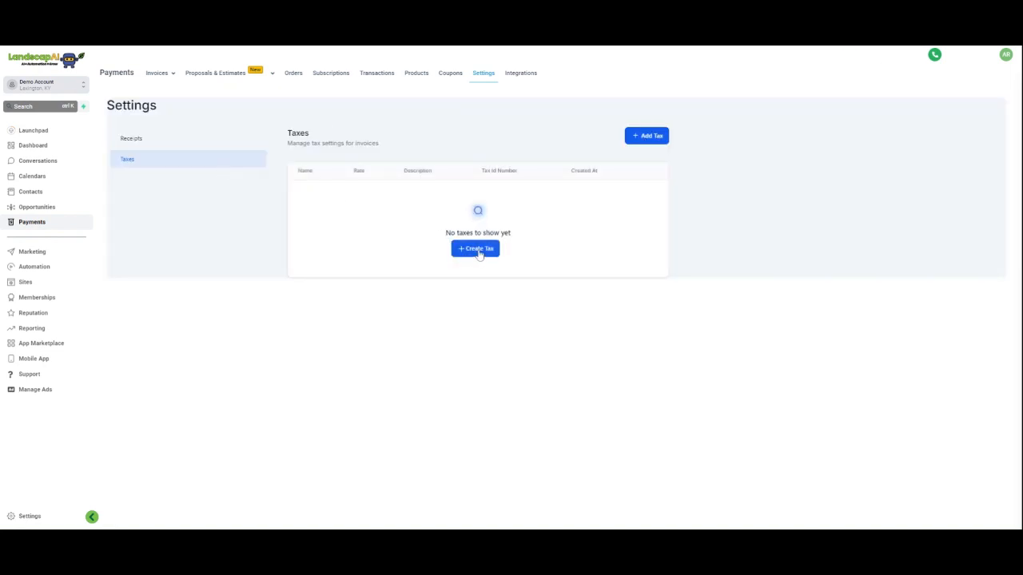
click(479, 248)
click(503, 284)
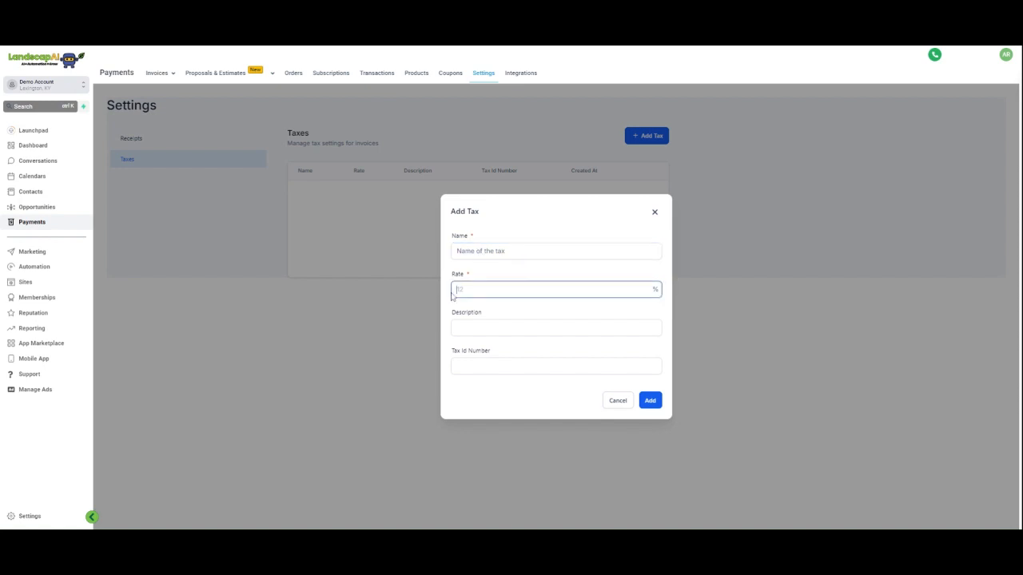
click(617, 403)
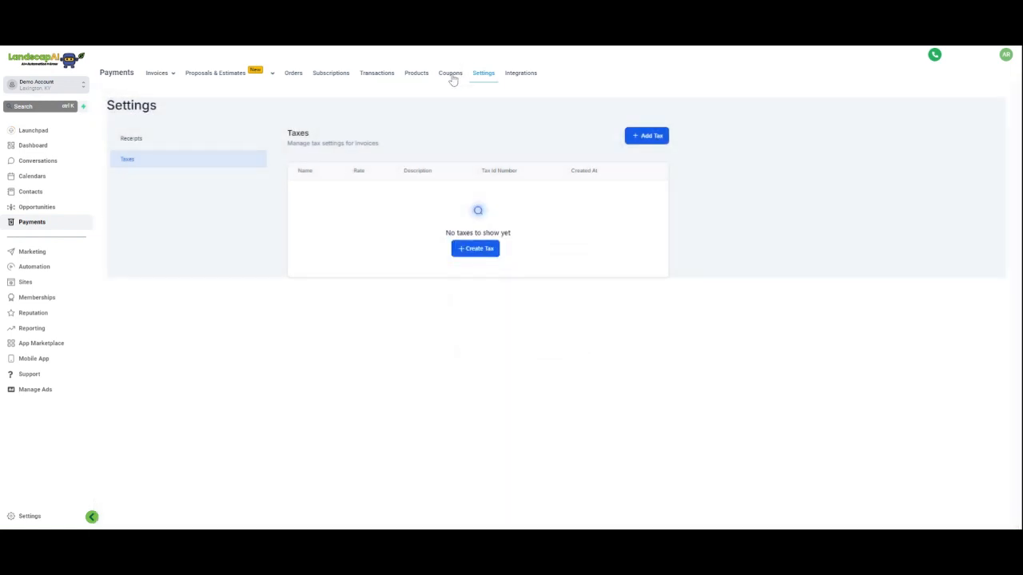
Start creating a new product in the Products section of Payments, with its title field ready for entry
click(423, 75)
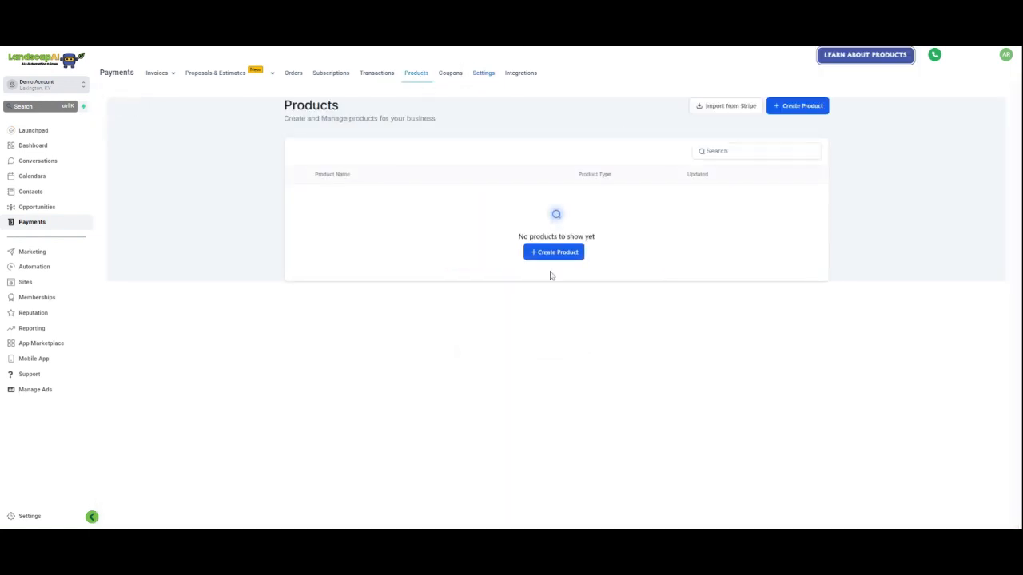
click(563, 253)
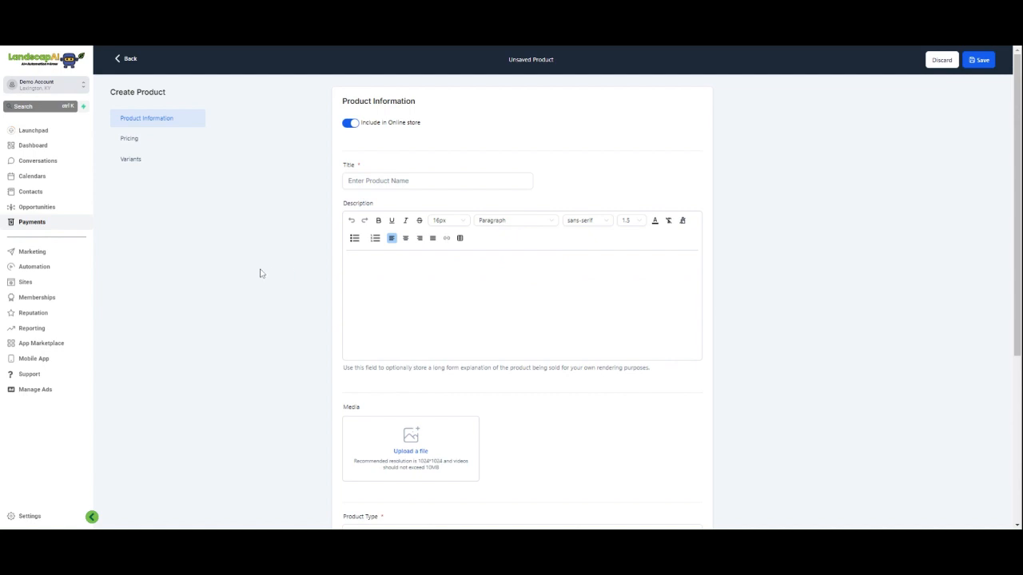
click(389, 180)
Examine the new product form's title, description, media, product type, price and variant sections
scroll(390, 270, down, 3)
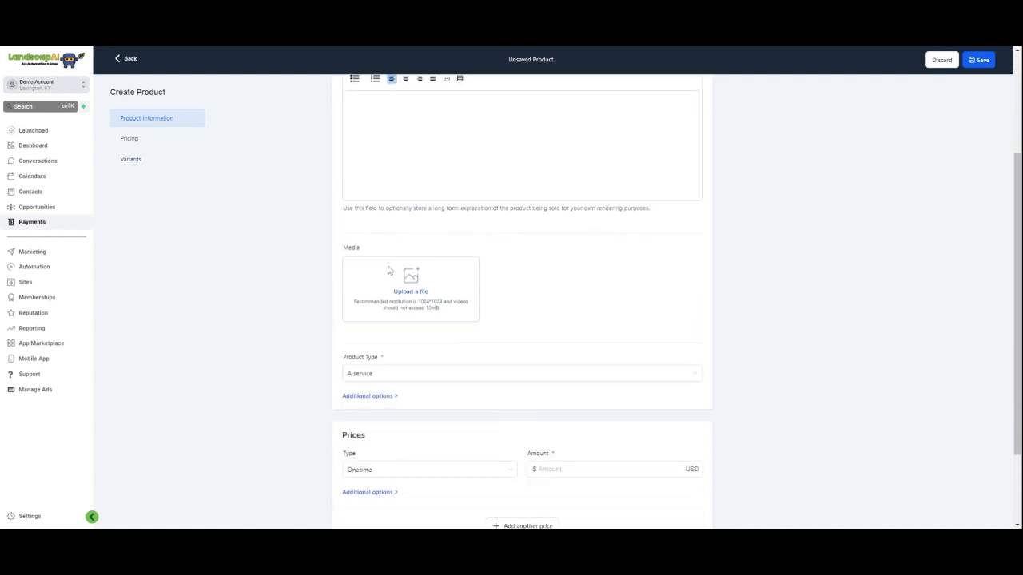
scroll(390, 269, up, 3)
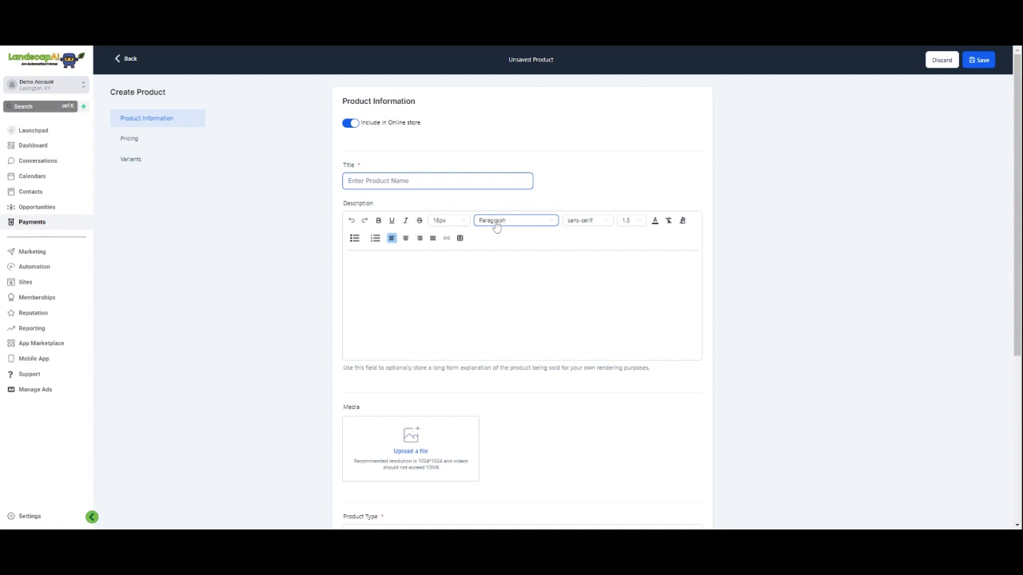
scroll(565, 278, down, 2)
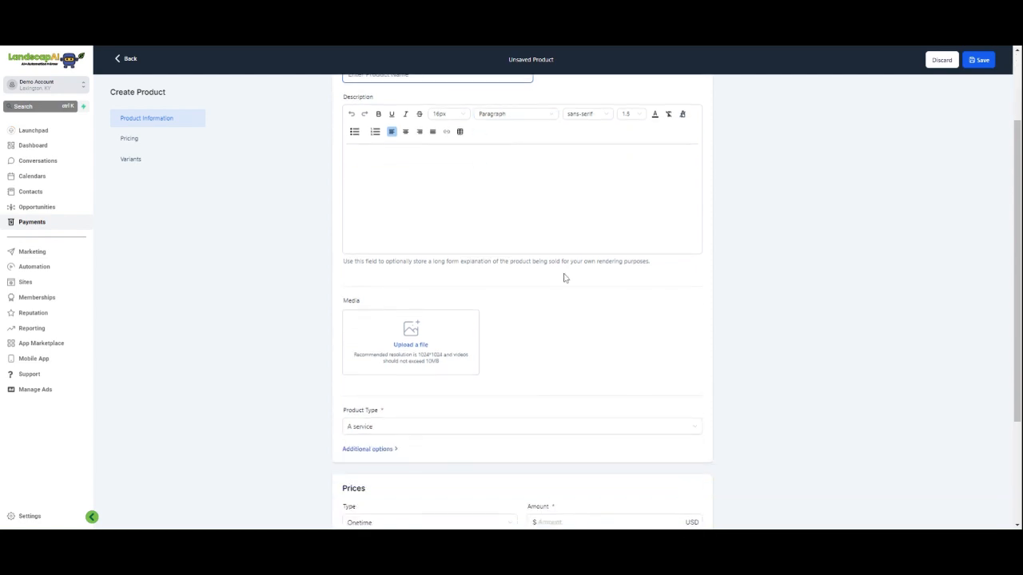
scroll(555, 357, up, 2)
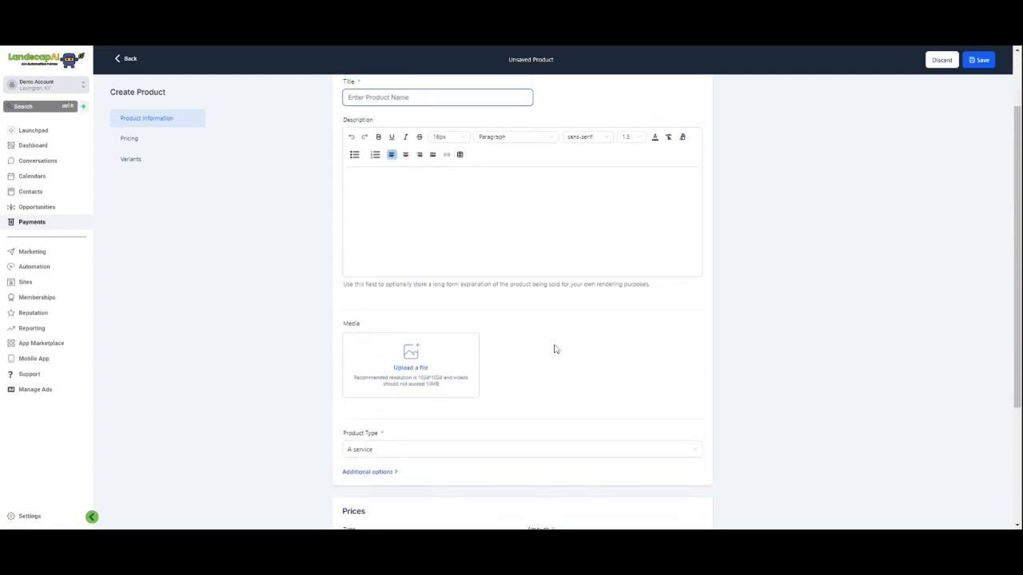
scroll(600, 168, down, 5)
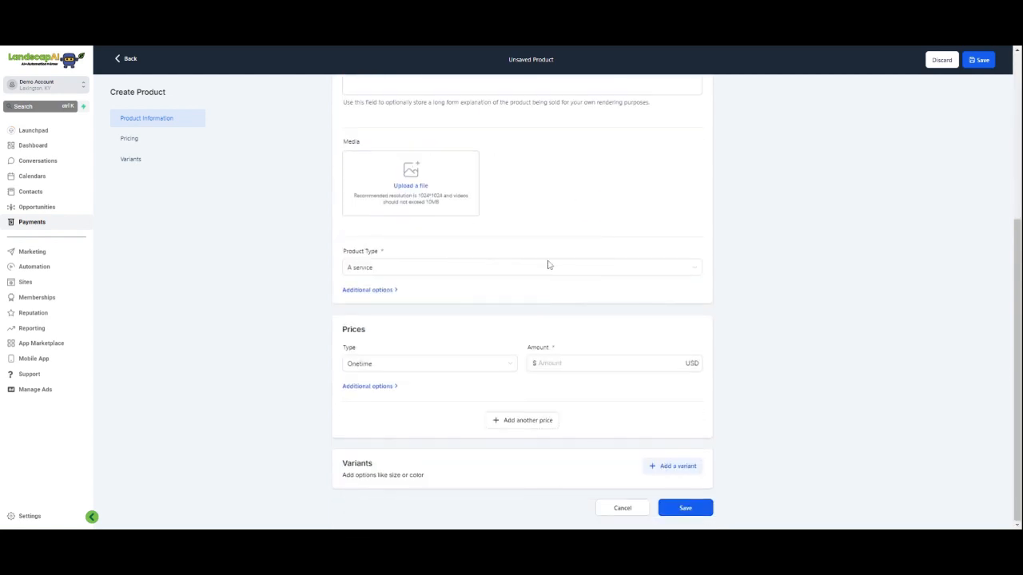
scroll(548, 264, up, 5)
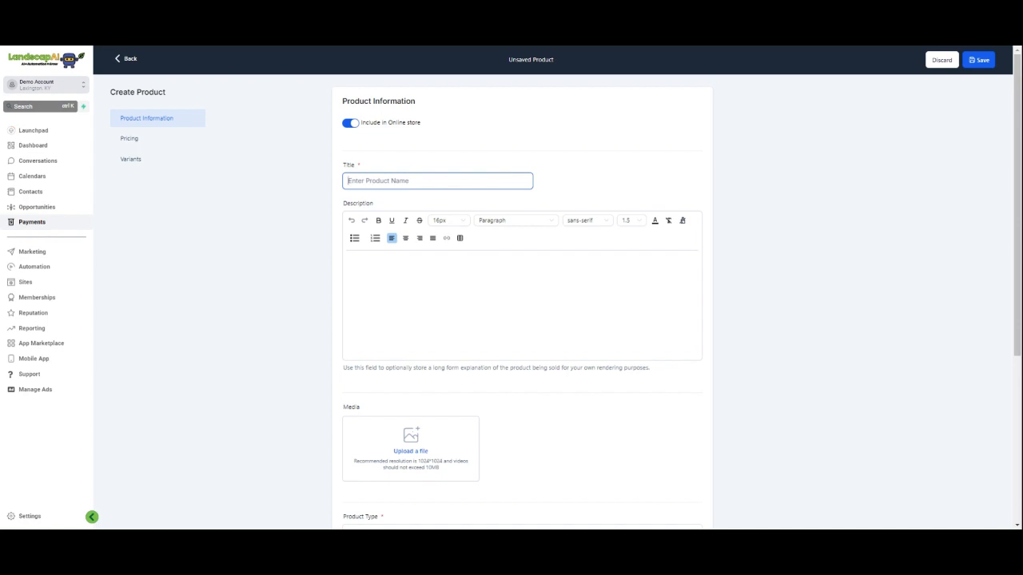
Check the product's price type choices and amount field, and expand the additional price options to view the price description
scroll(414, 240, down, 5)
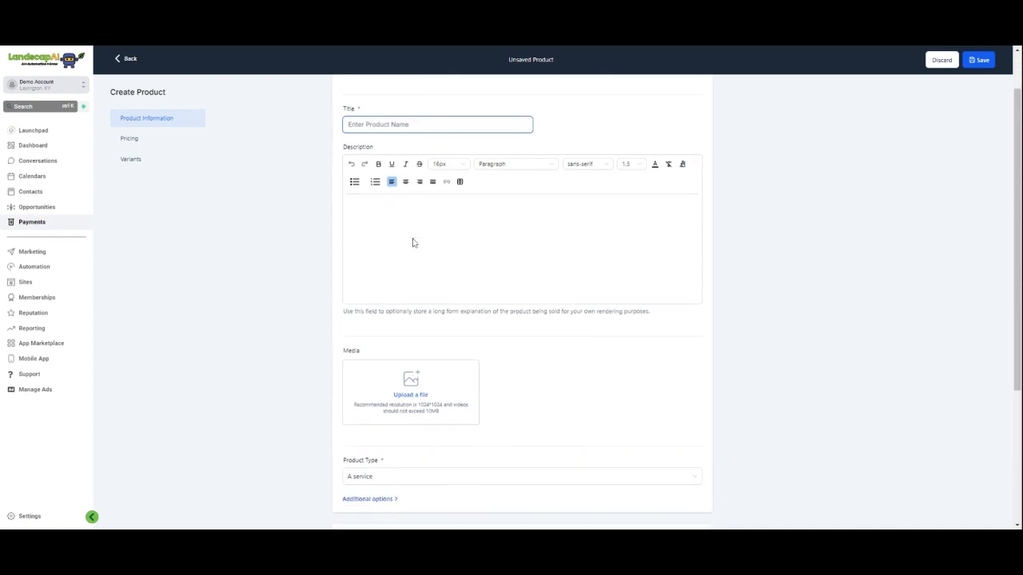
click(462, 367)
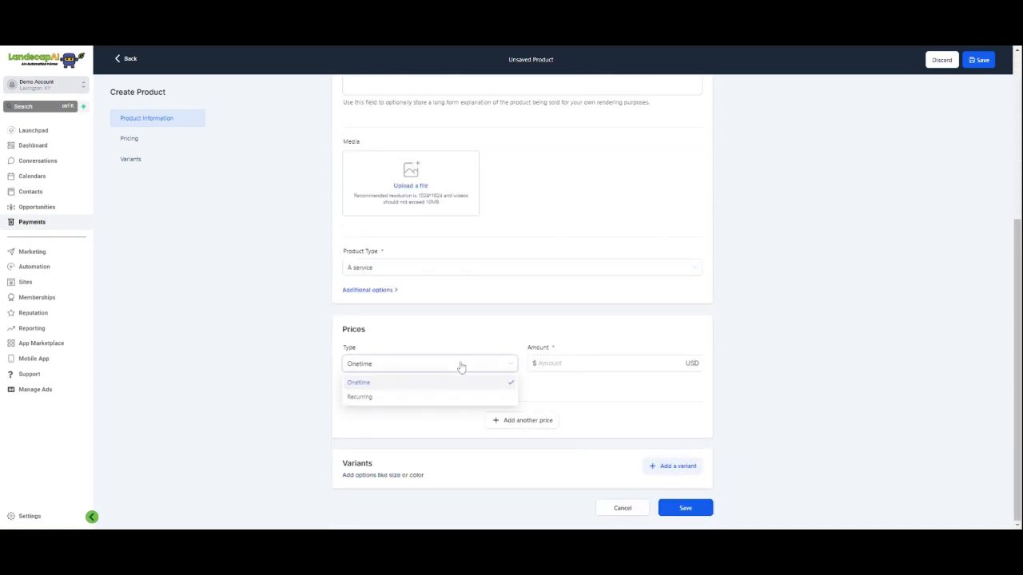
click(461, 366)
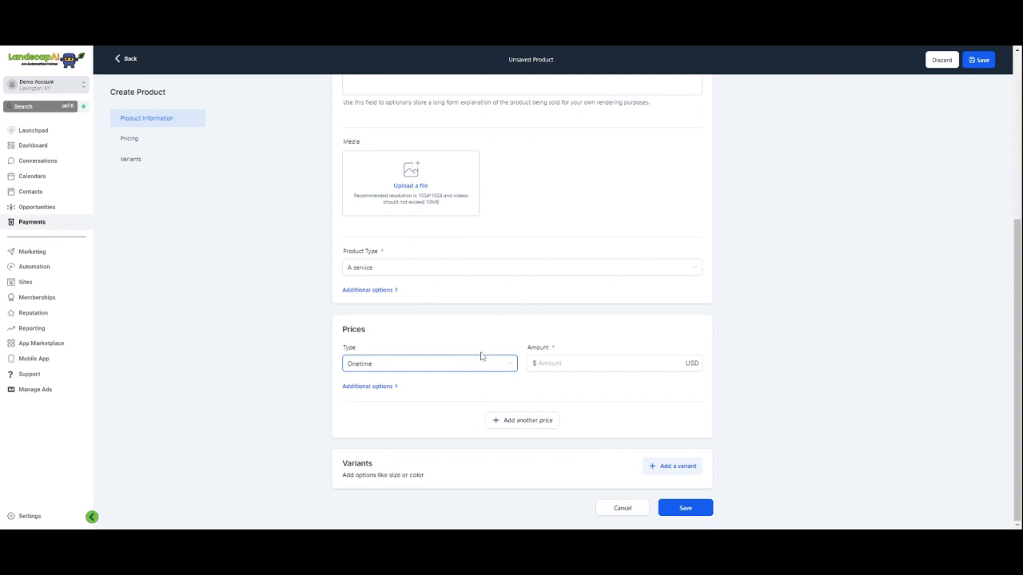
click(559, 364)
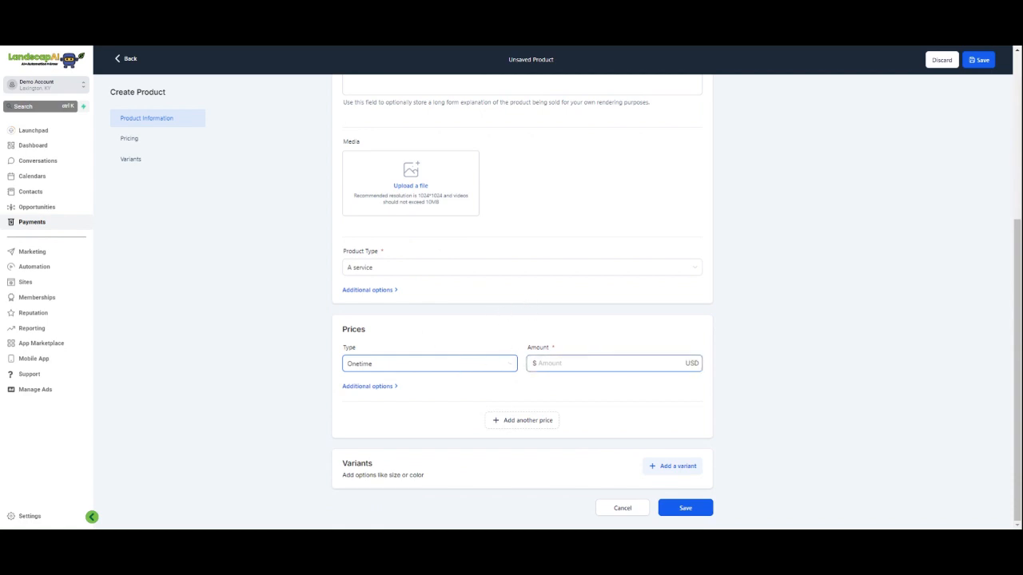
click(371, 387)
scroll(381, 391, down, 2)
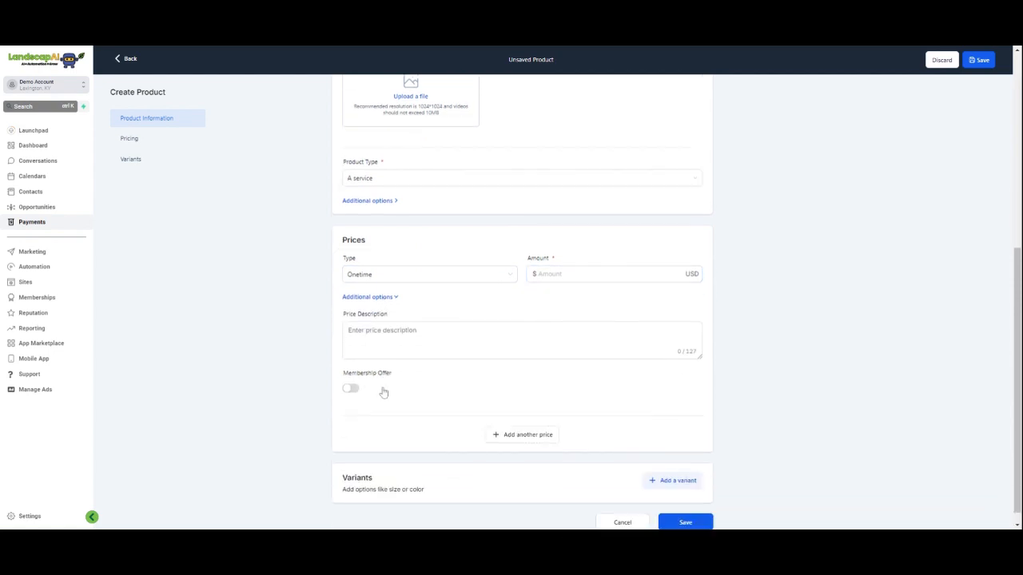
click(541, 258)
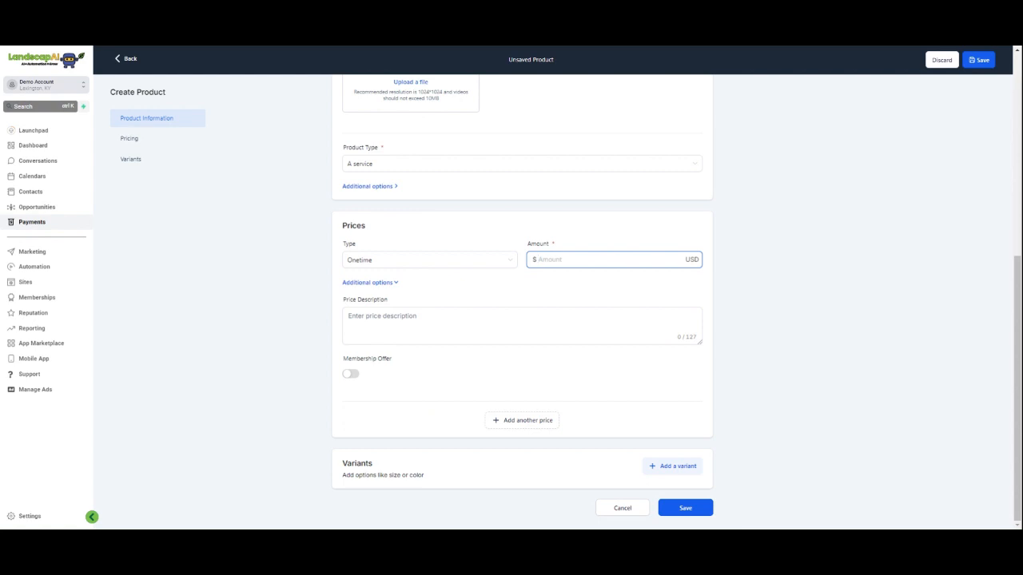
click(380, 337)
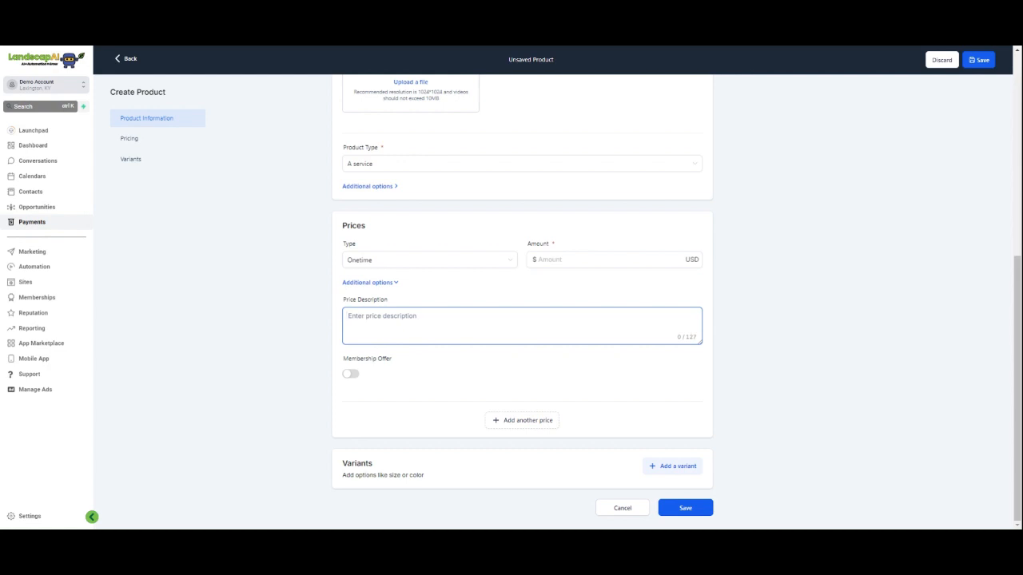
Set the product's one-time price amount to 150 USD
click(548, 259)
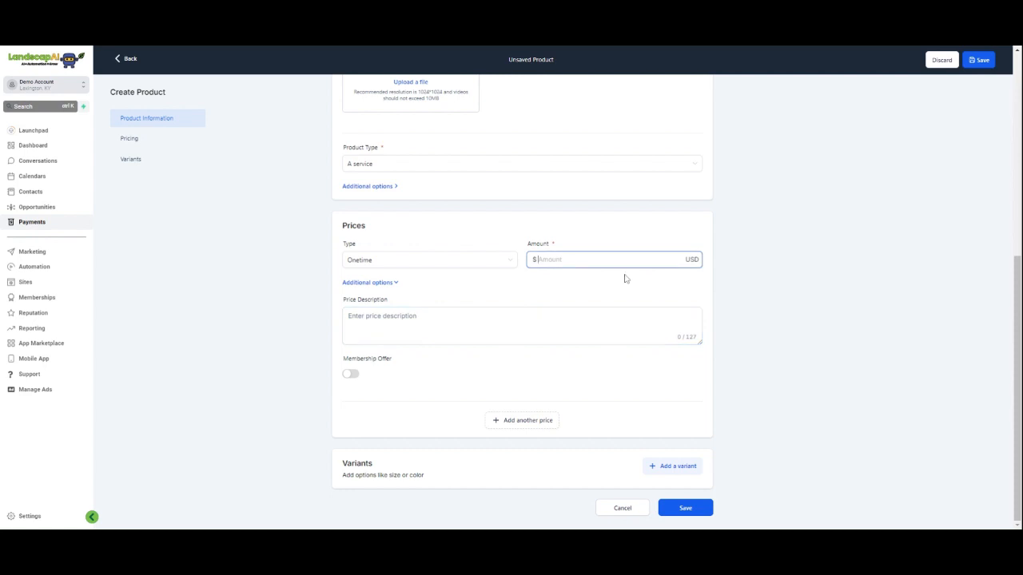
text(150)
click(751, 287)
click(516, 323)
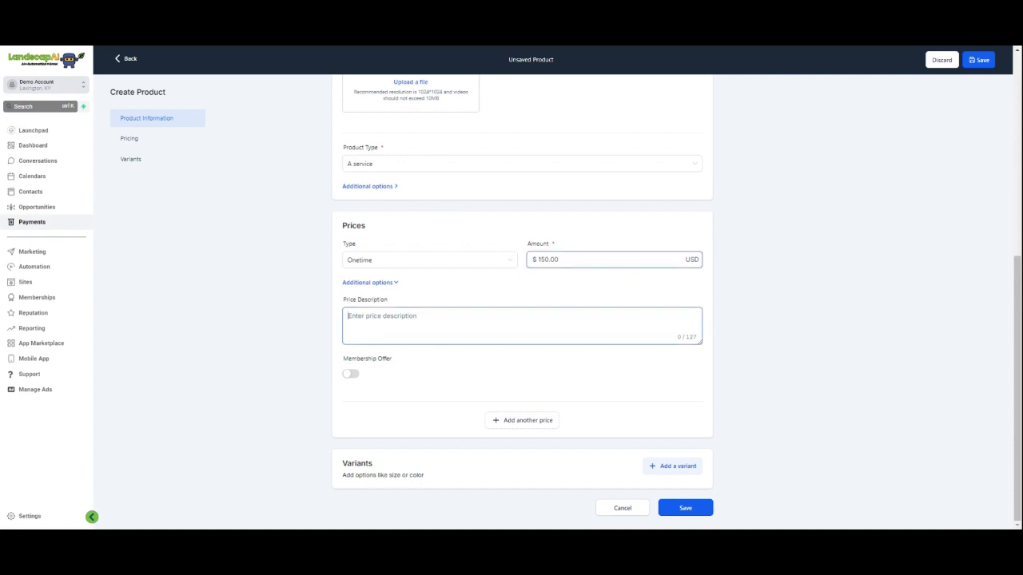
double_click(549, 260)
click(548, 260)
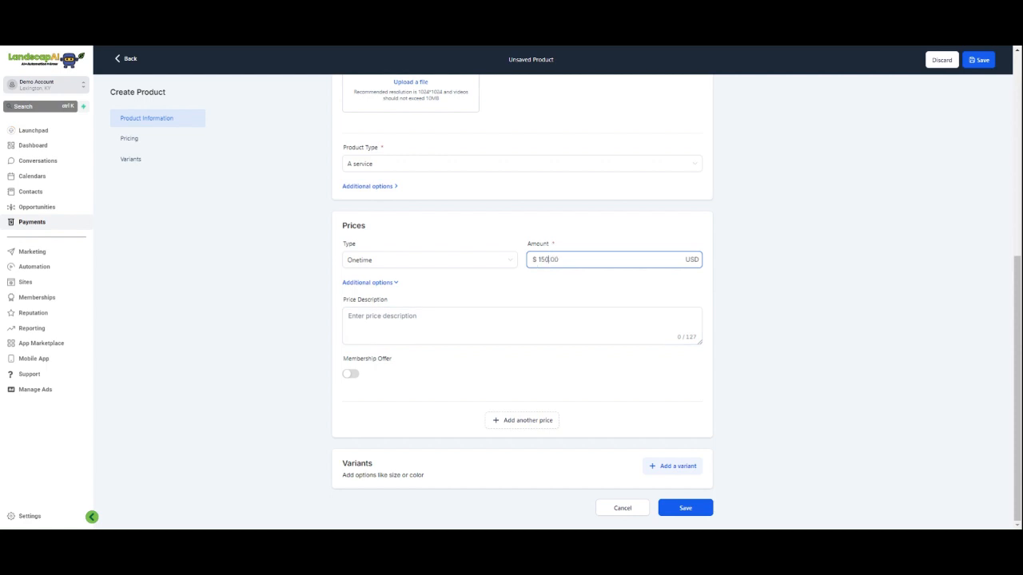
drag(560, 260, 521, 261)
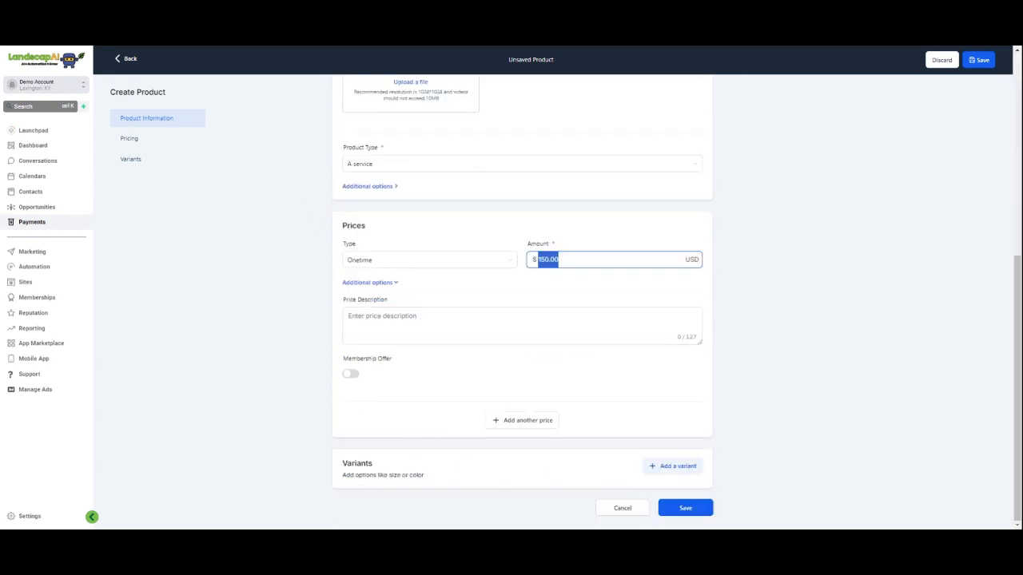
click(508, 313)
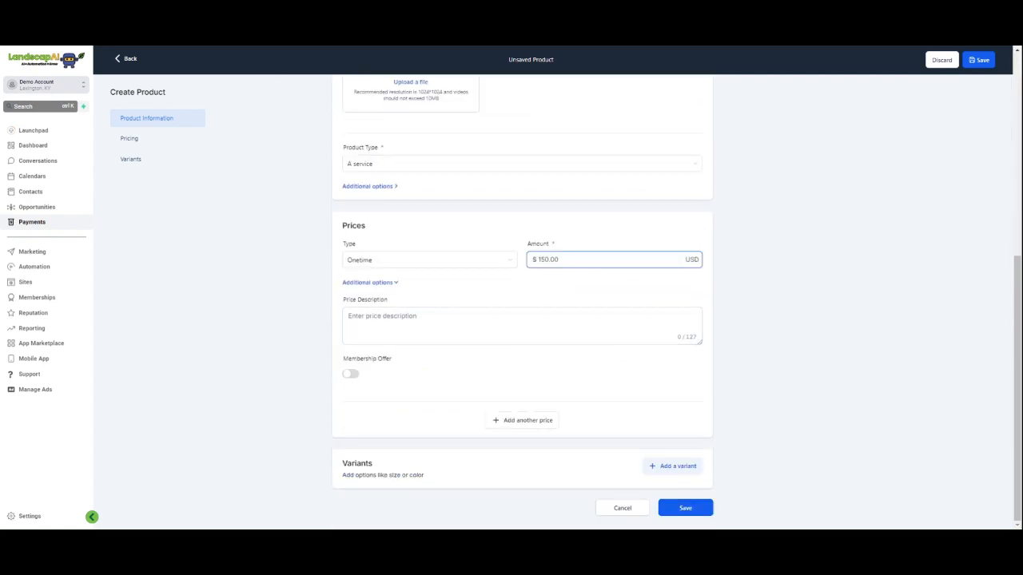
drag(559, 259, 545, 260)
click(546, 259)
Add two more price entries to the product, leaving their pricing names and amounts blank
click(537, 421)
scroll(452, 370, down, 1)
click(452, 372)
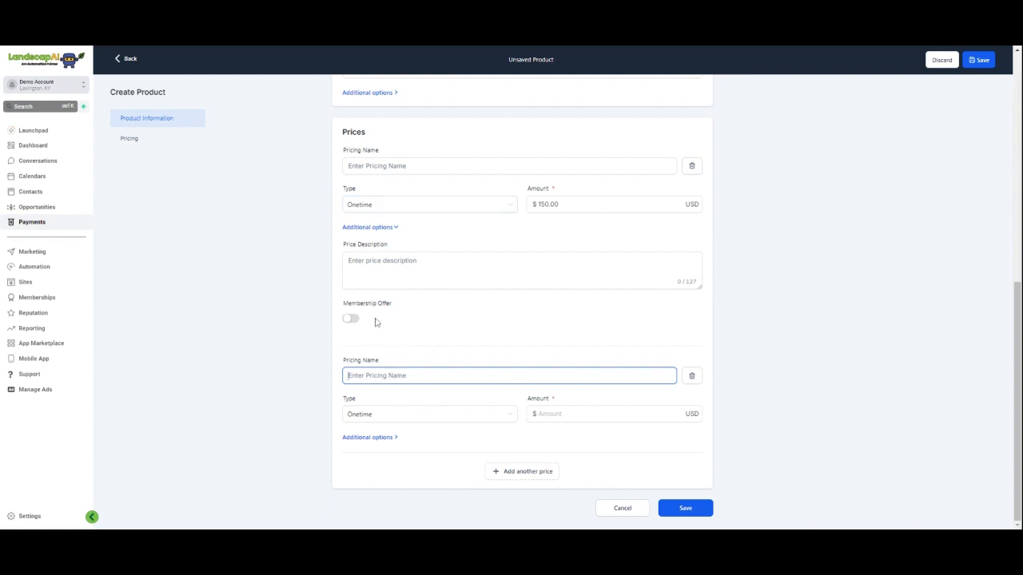
click(432, 166)
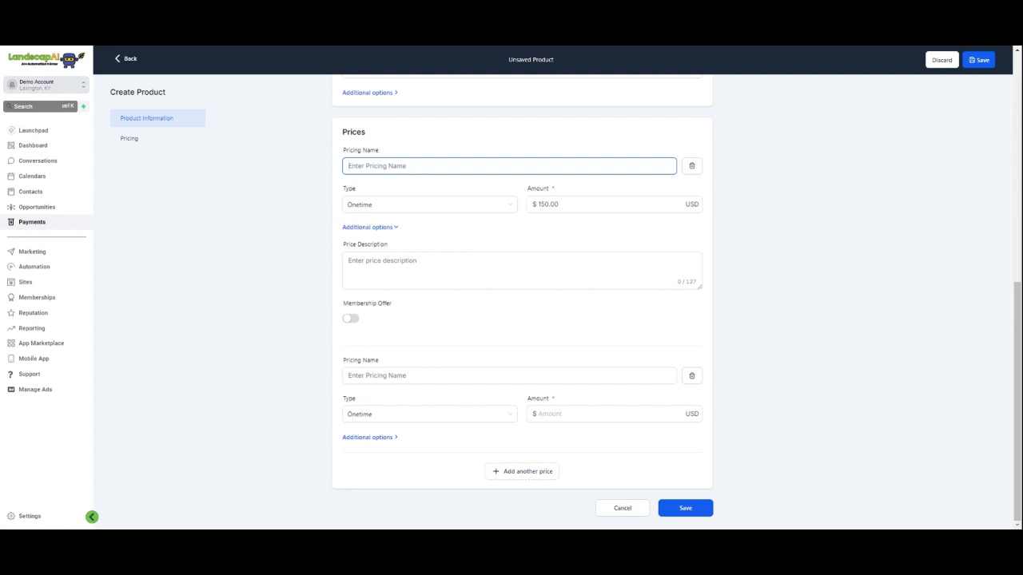
click(429, 376)
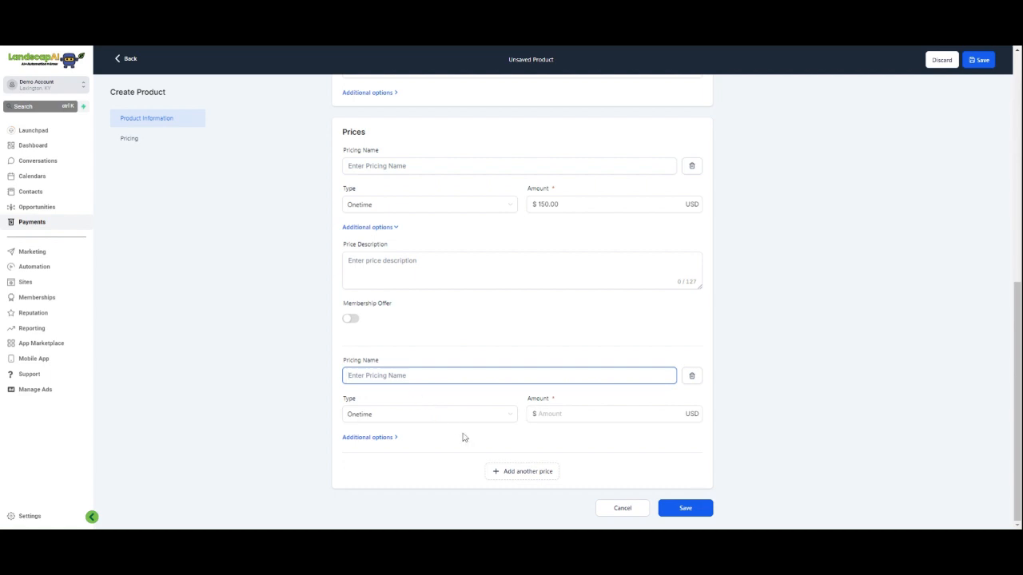
click(543, 471)
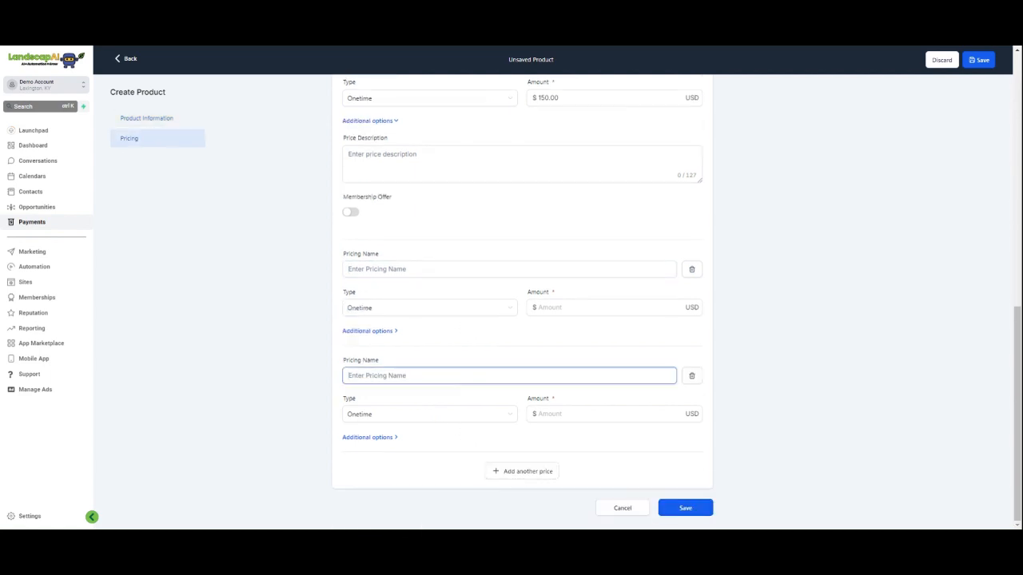
click(568, 310)
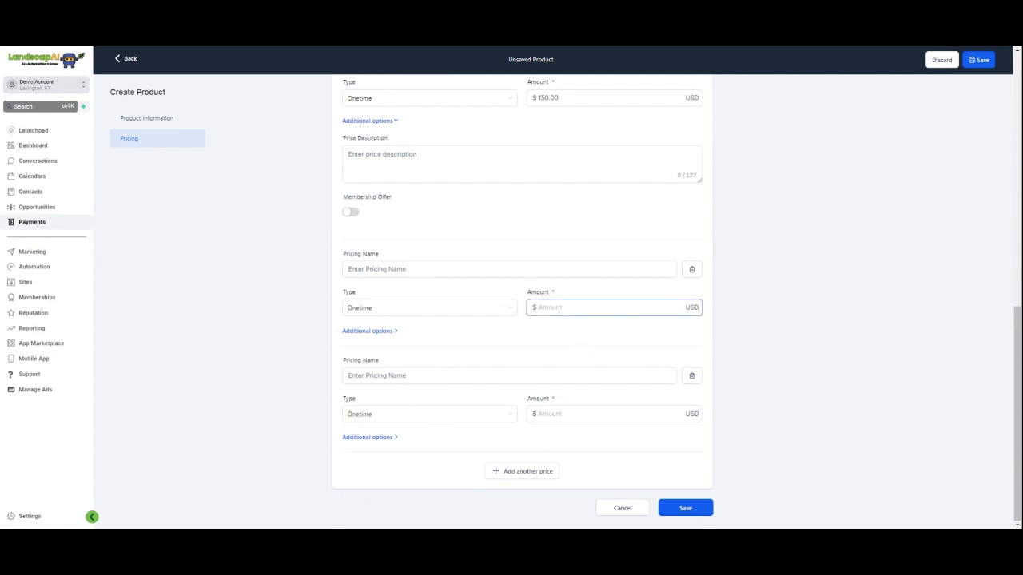
click(577, 98)
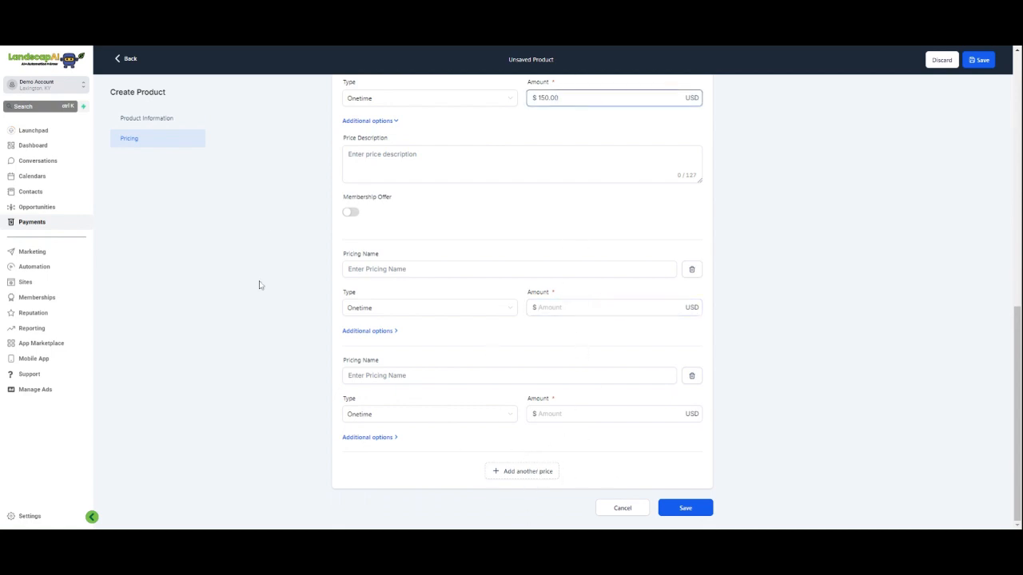
Check the available product type choices and the media upload section of the product form
scroll(295, 227, up, 5)
scroll(354, 341, up, 2)
scroll(354, 336, down, 3)
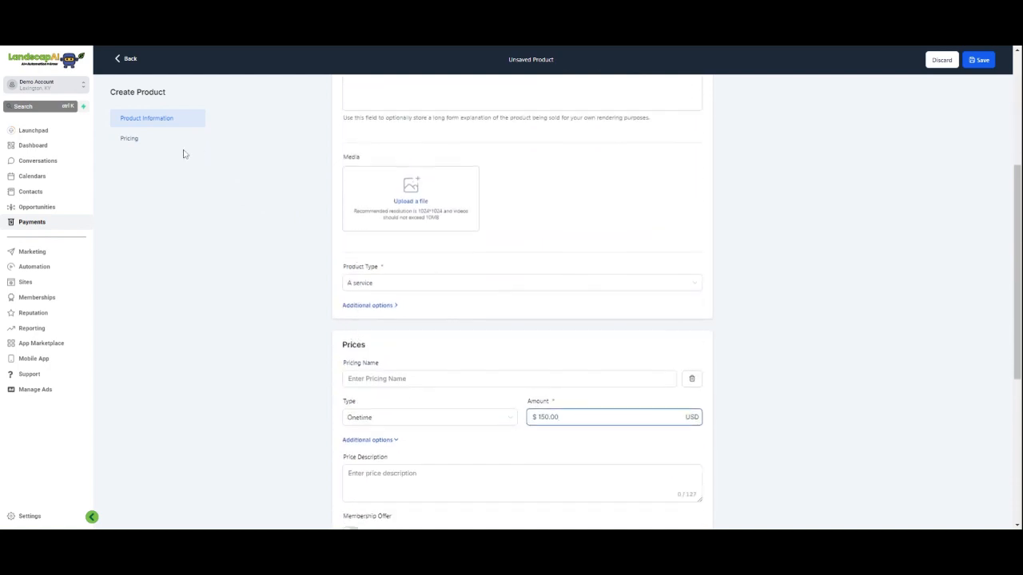
click(424, 284)
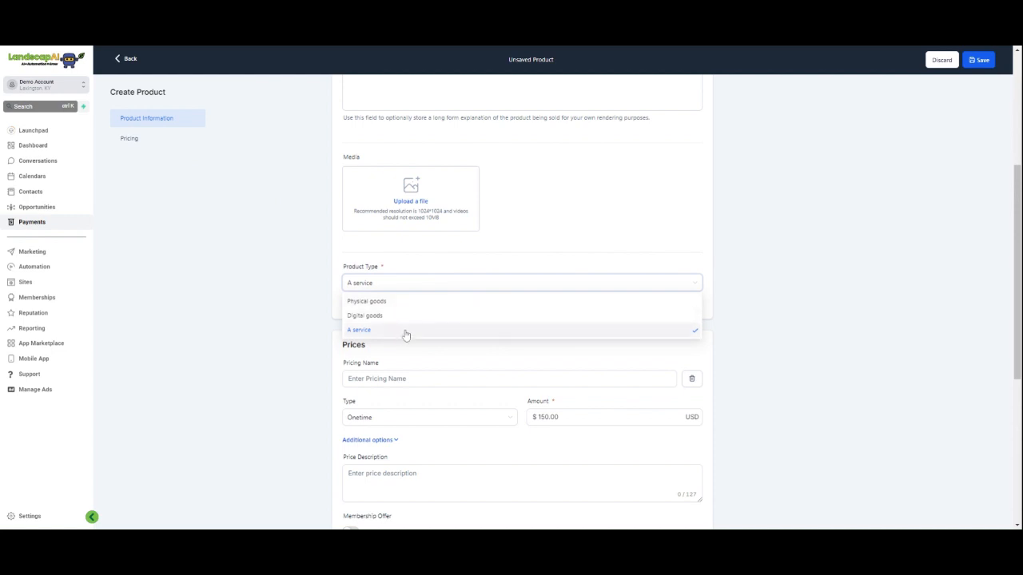
click(536, 236)
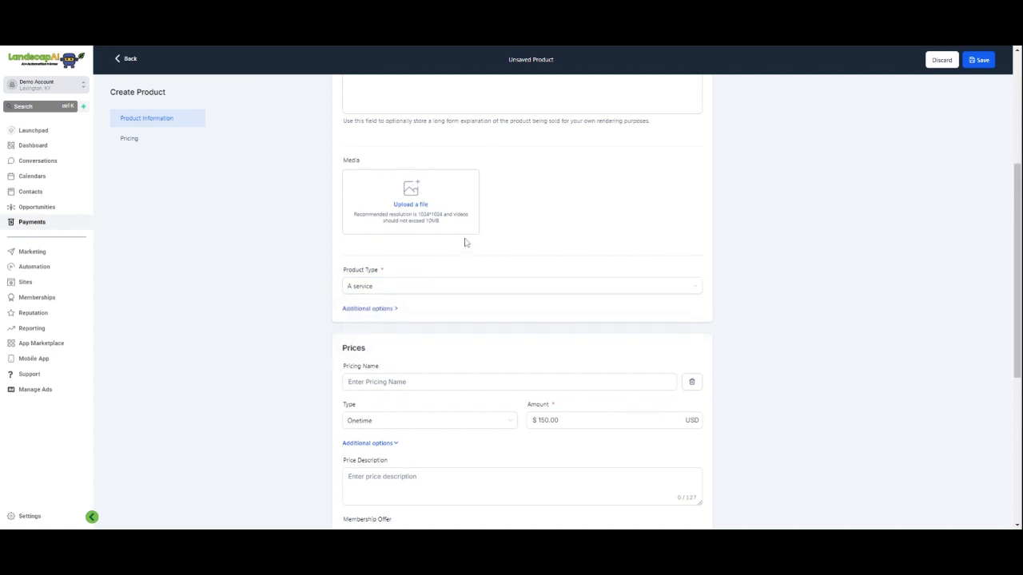
scroll(468, 240, up, 1)
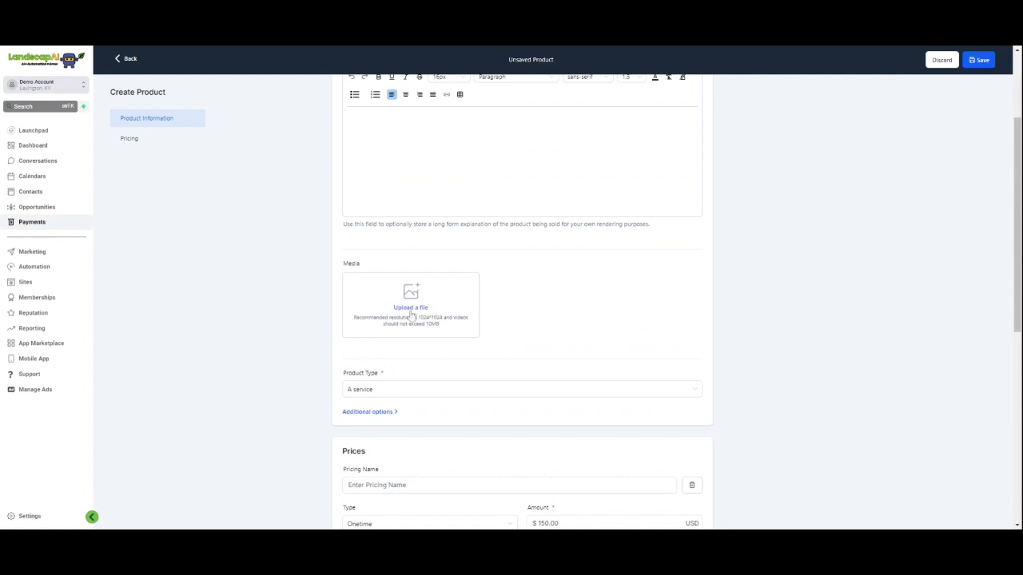
scroll(390, 358, down, 1)
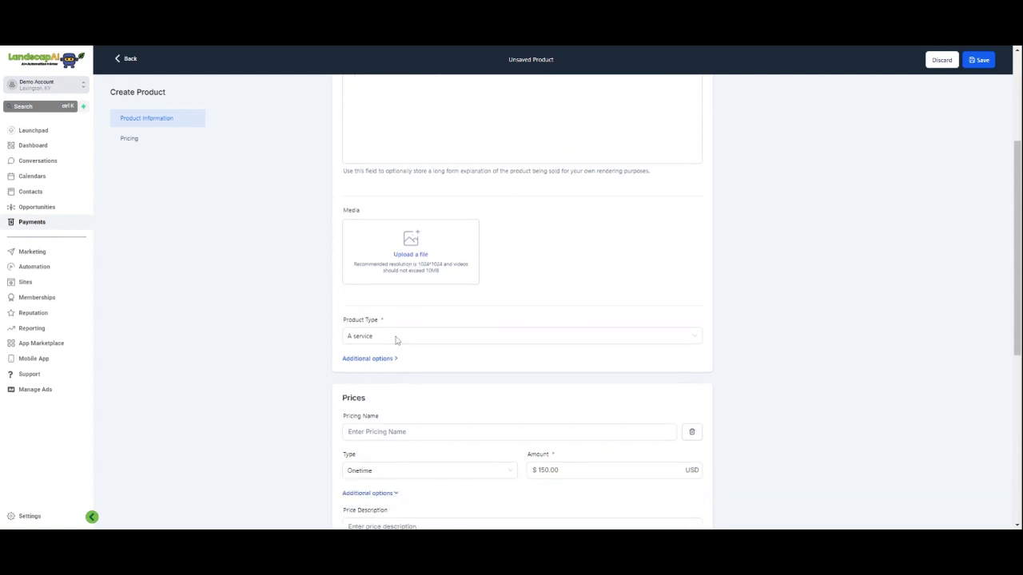
scroll(396, 339, up, 3)
Examine the product's title field and its option to be included in the online store
click(436, 181)
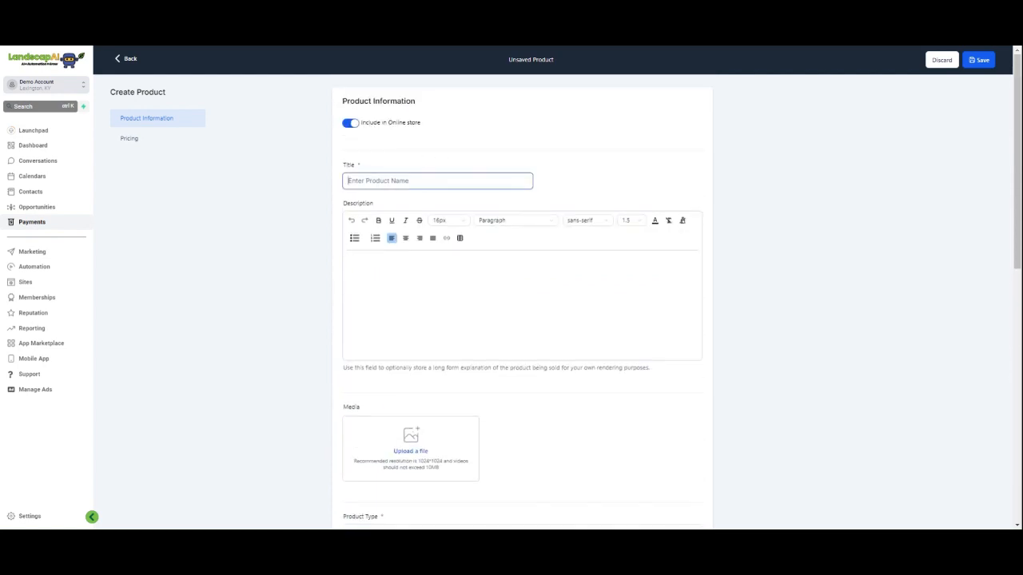
drag(427, 124, 373, 124)
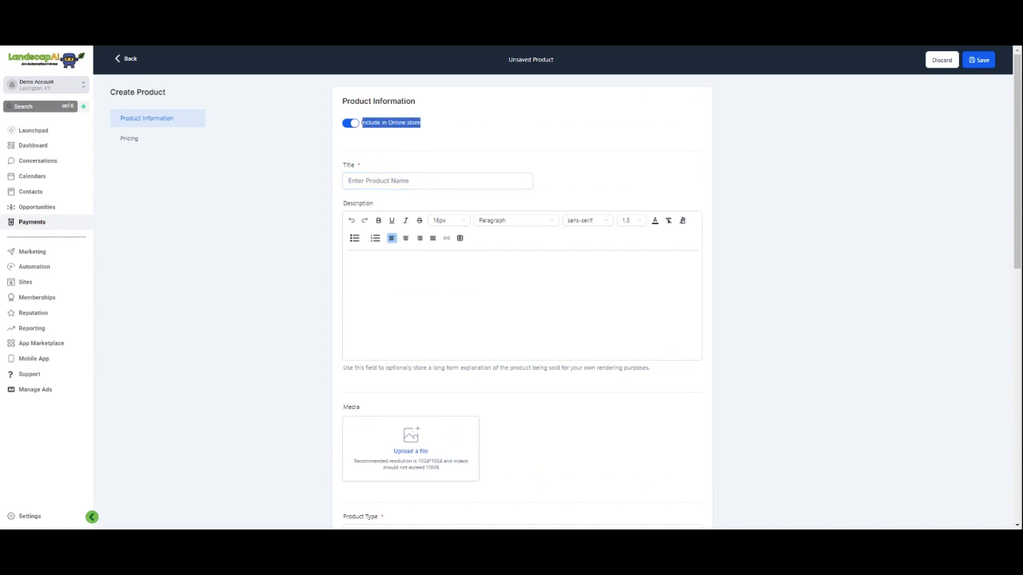
click(390, 123)
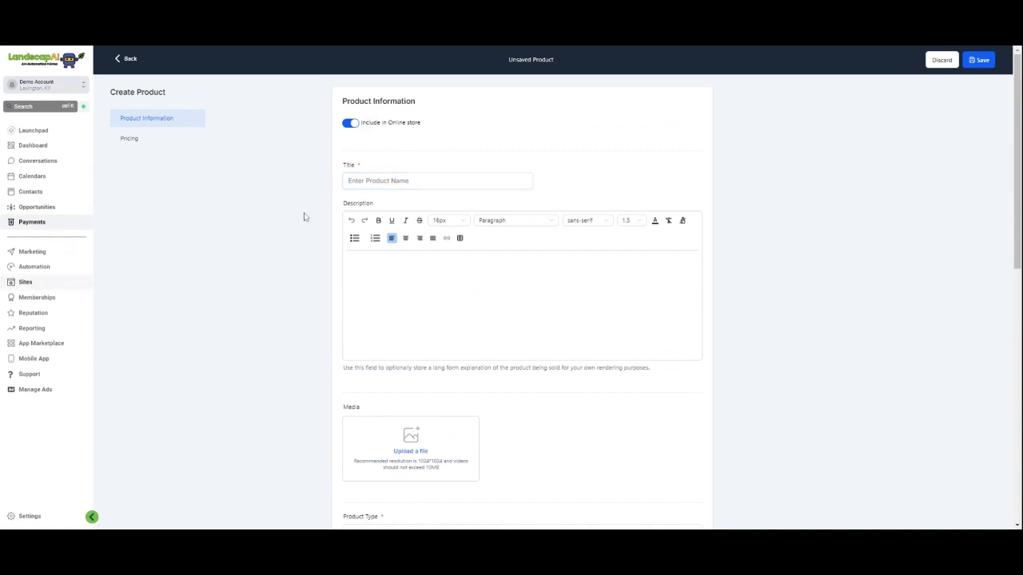
drag(427, 129, 361, 124)
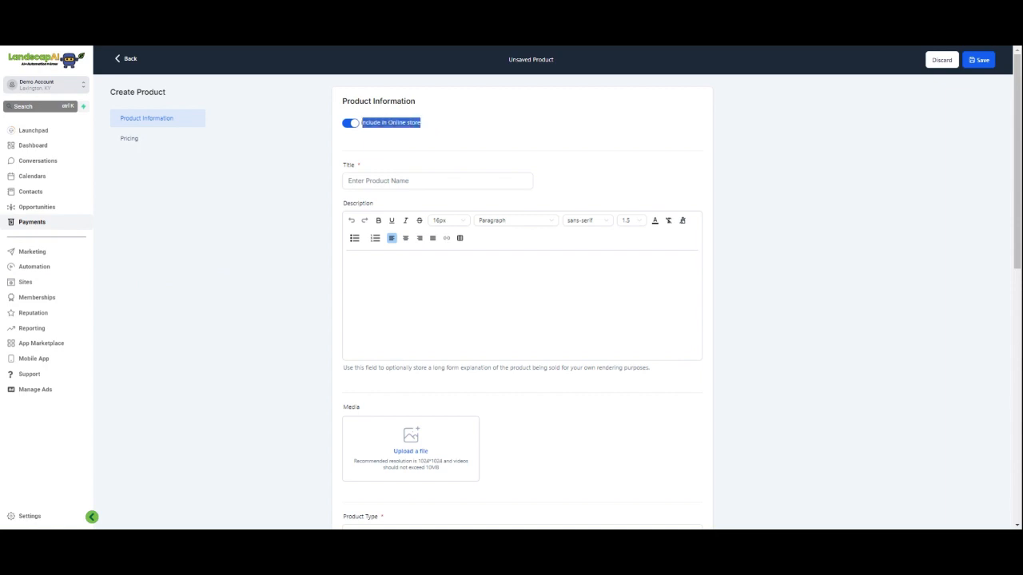
click(158, 336)
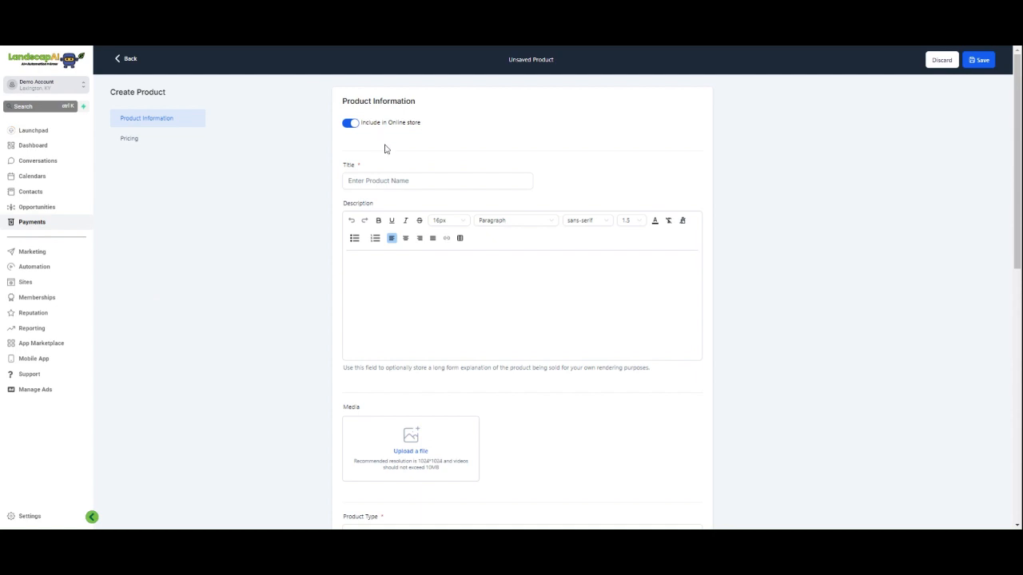
Expand the additional options under the product type and read the statement descriptor explanation
scroll(384, 148, down, 4)
click(371, 236)
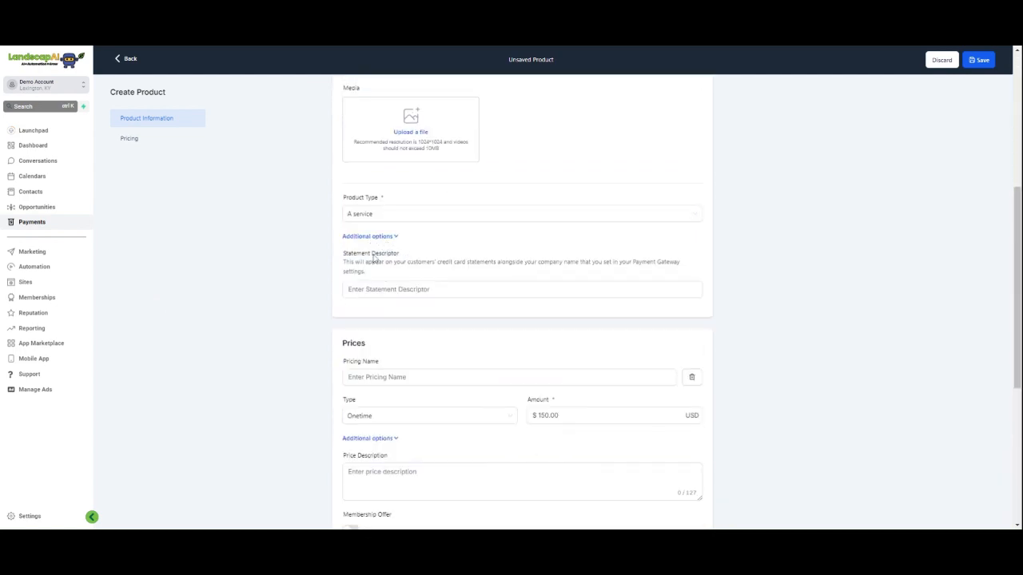
drag(364, 254, 396, 264)
scroll(391, 327, up, 1)
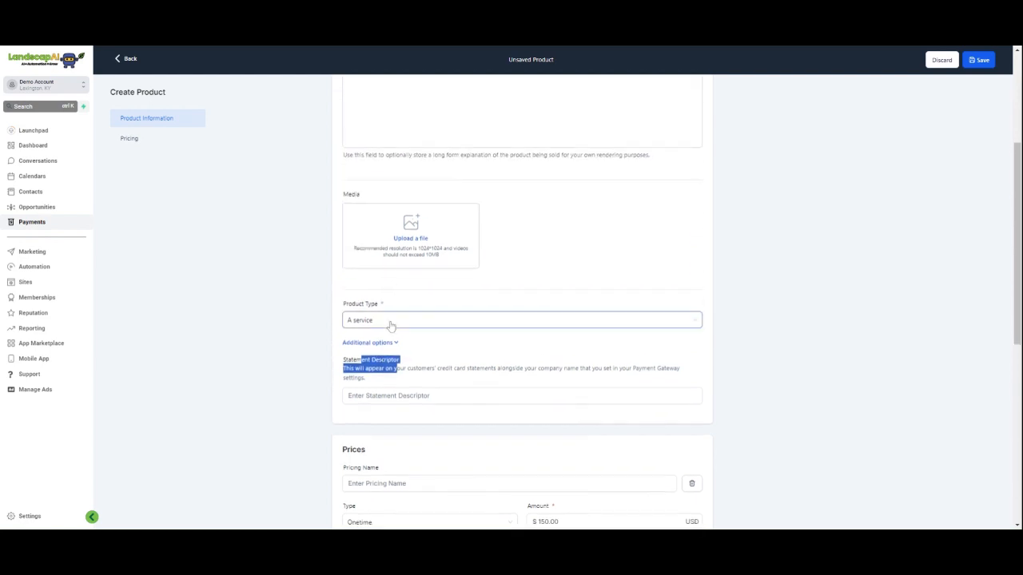
click(374, 376)
drag(369, 369, 550, 369)
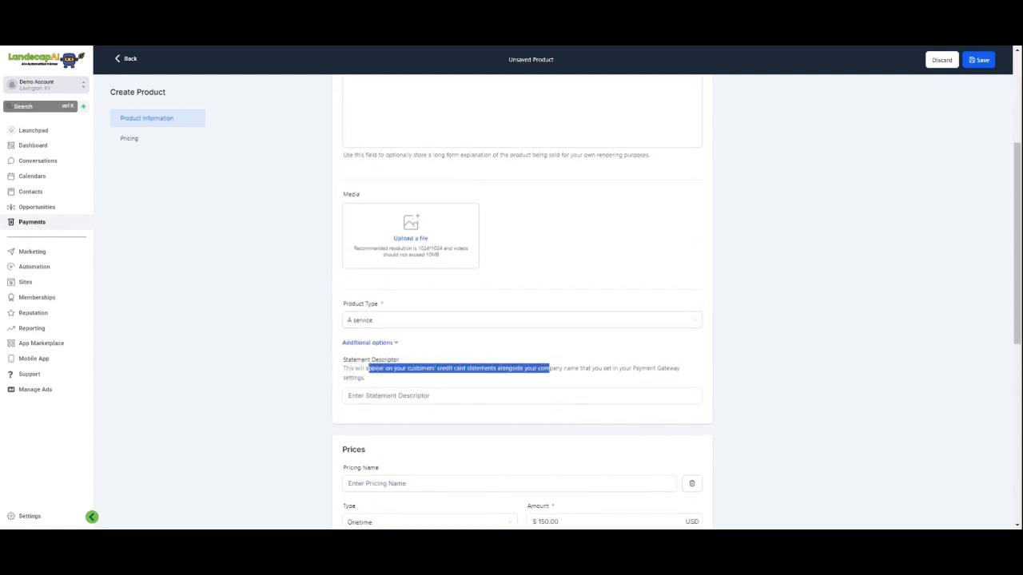
click(455, 368)
drag(430, 369, 647, 368)
click(543, 395)
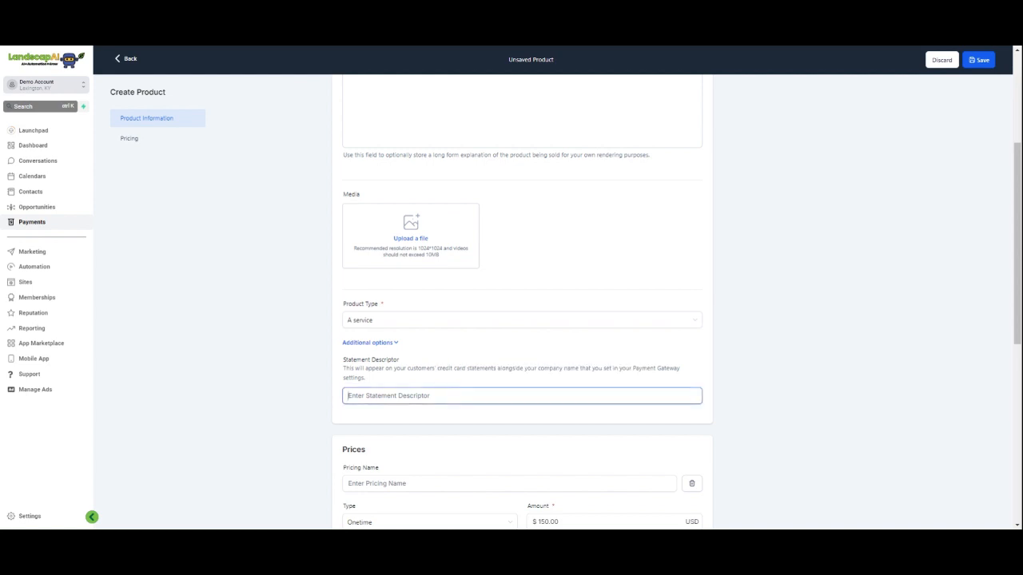
scroll(522, 319, down, 1)
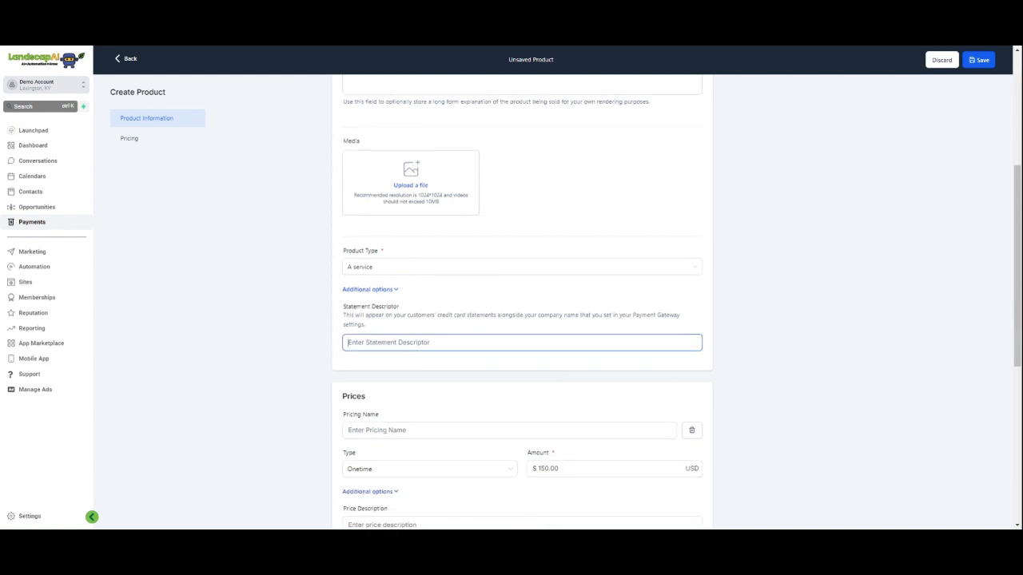
Look over the whole product form once more and return to the product list without saving
scroll(436, 227, down, 3)
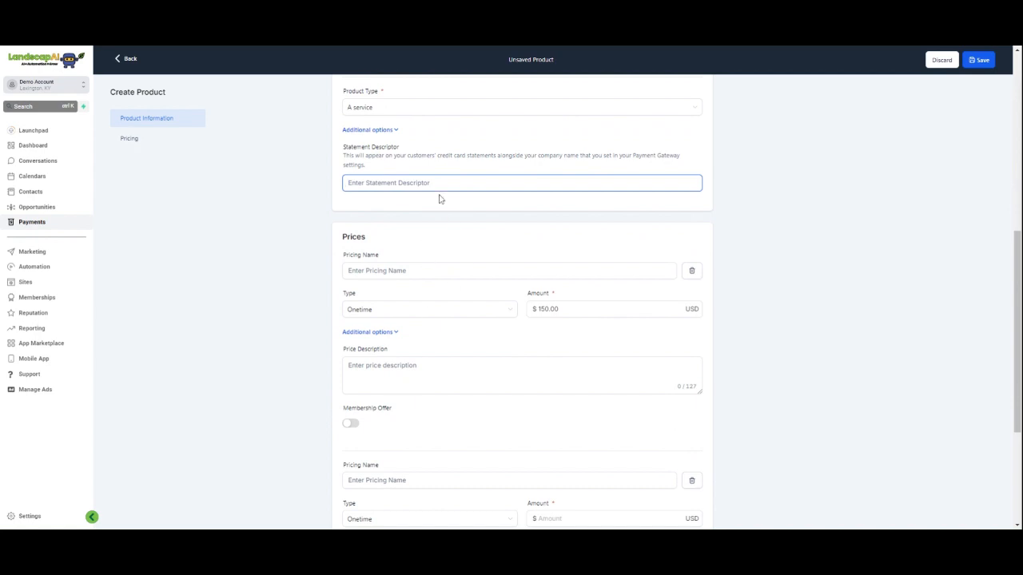
scroll(376, 280, down, 4)
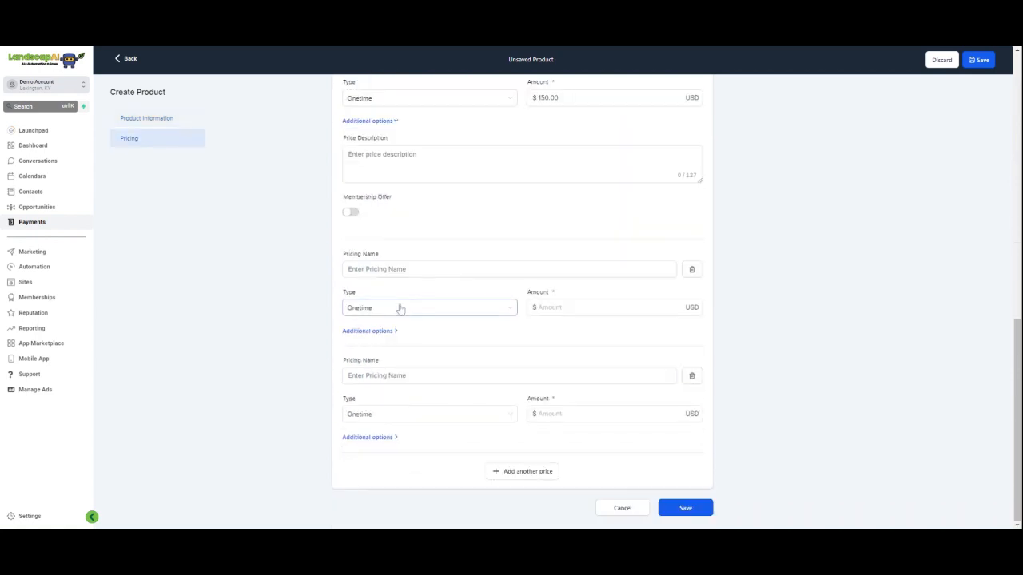
scroll(668, 509, up, 7)
scroll(664, 510, up, 3)
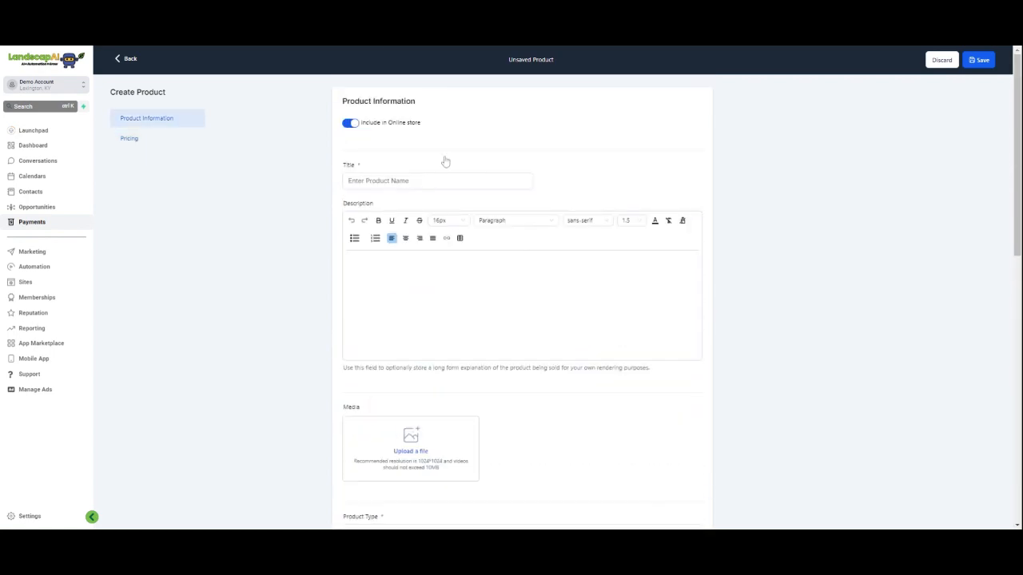
click(129, 59)
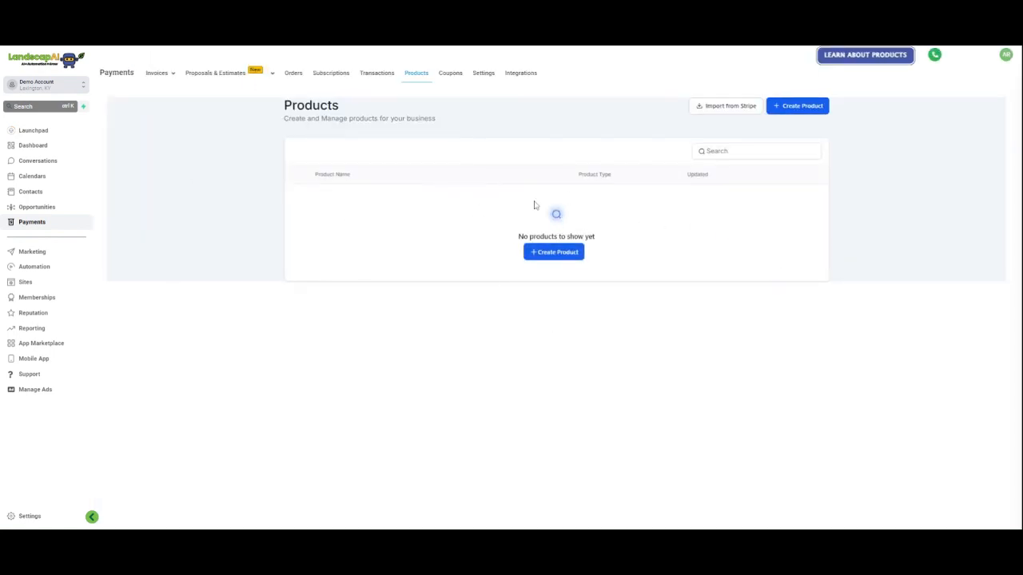
Start a new coupon in the Coupons section of Payments and generate a random coupon code for it
click(445, 75)
click(569, 255)
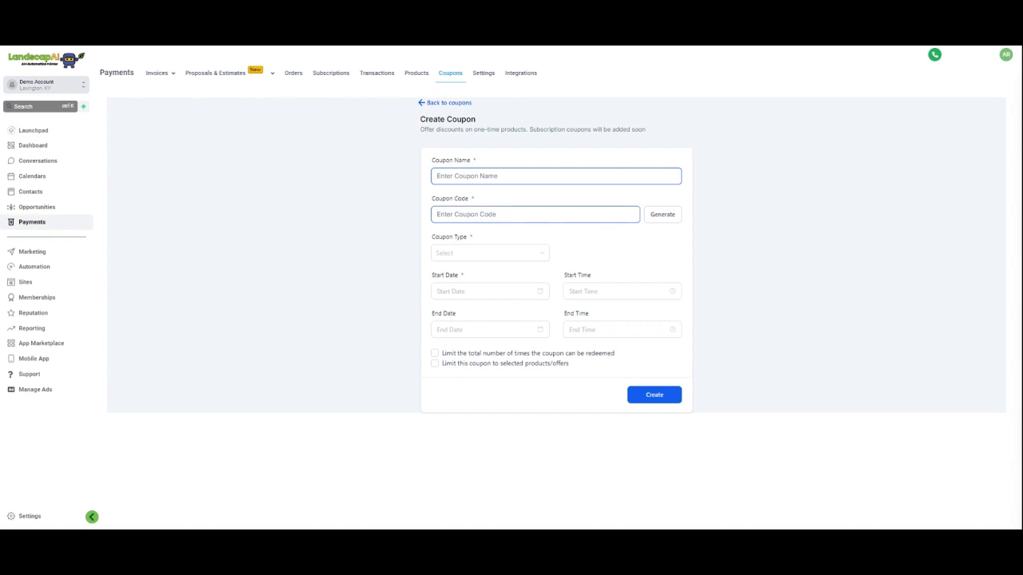
click(535, 214)
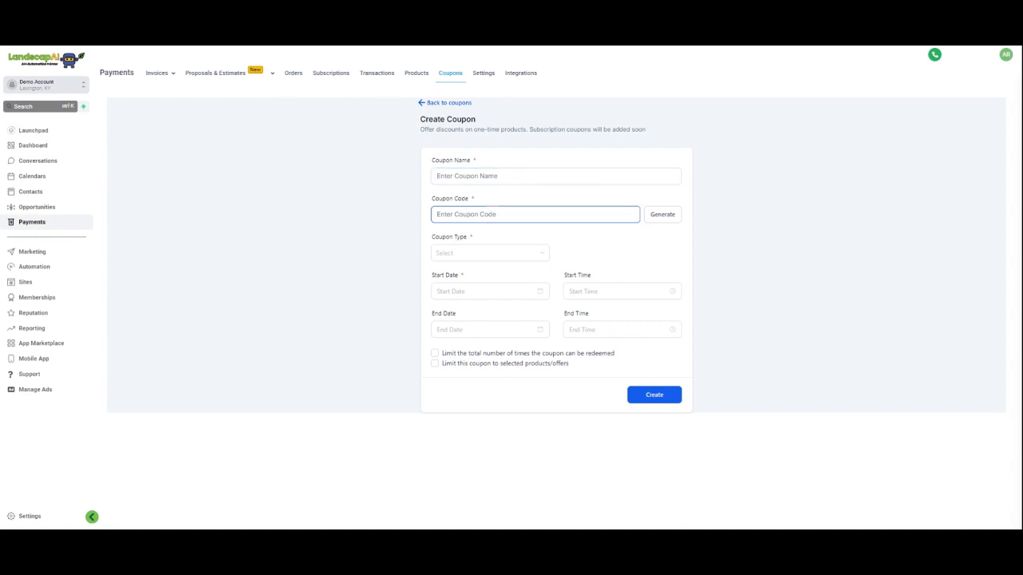
click(676, 221)
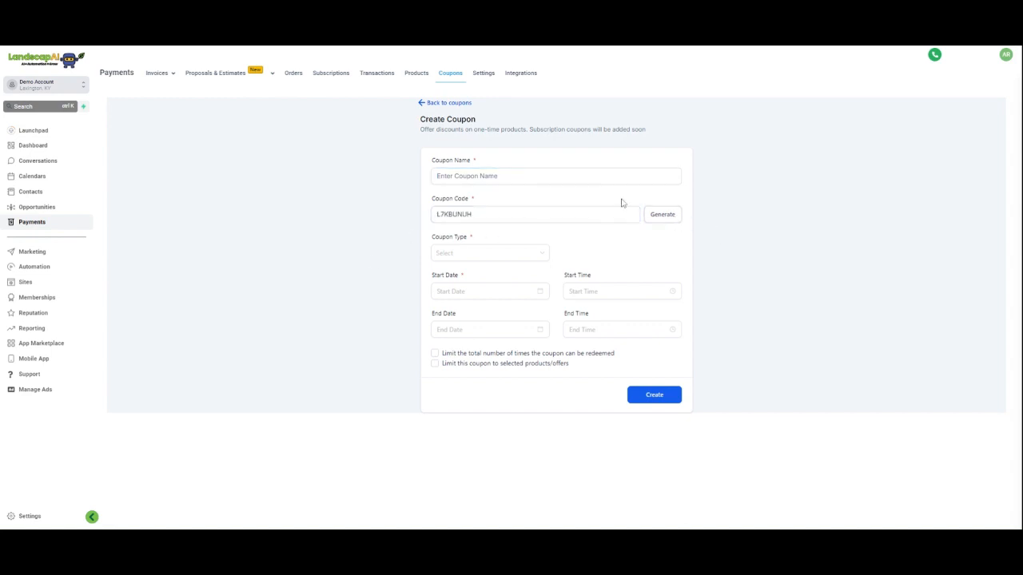
click(657, 219)
click(660, 220)
click(664, 220)
click(663, 220)
click(663, 221)
click(664, 220)
Check the available coupon types and set the coupon's start date to December 18, 2023
click(503, 254)
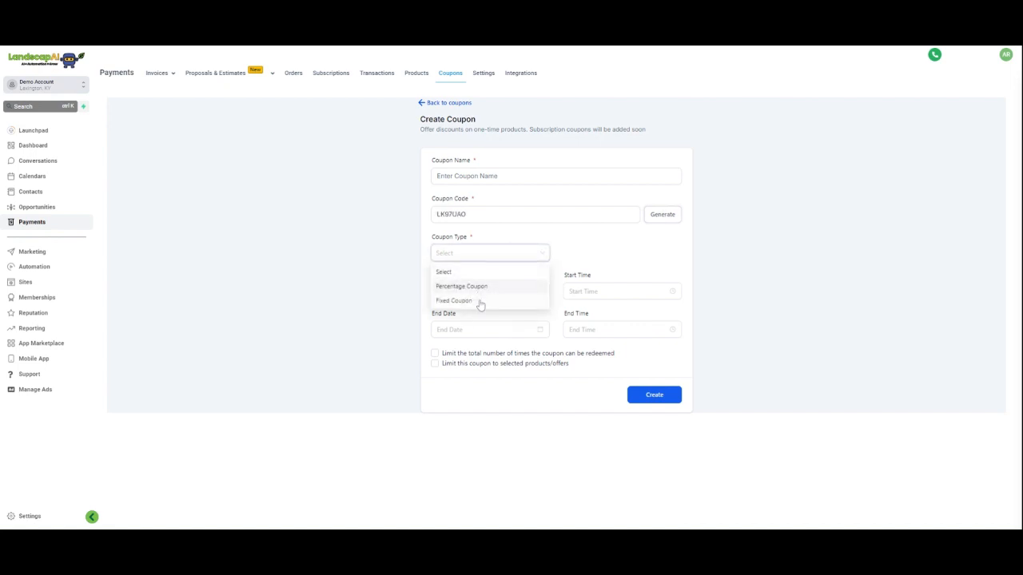
click(616, 243)
click(512, 289)
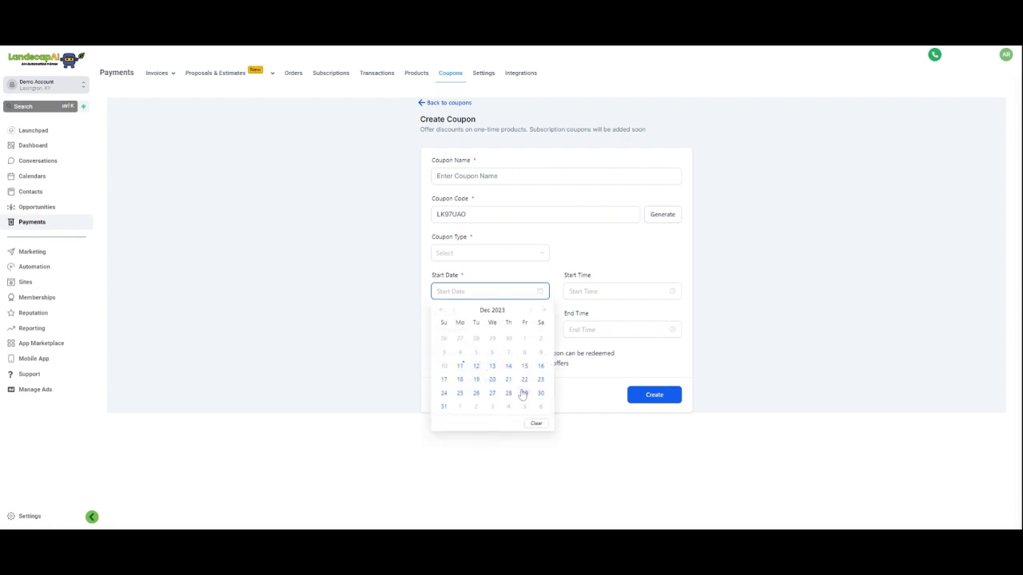
click(459, 380)
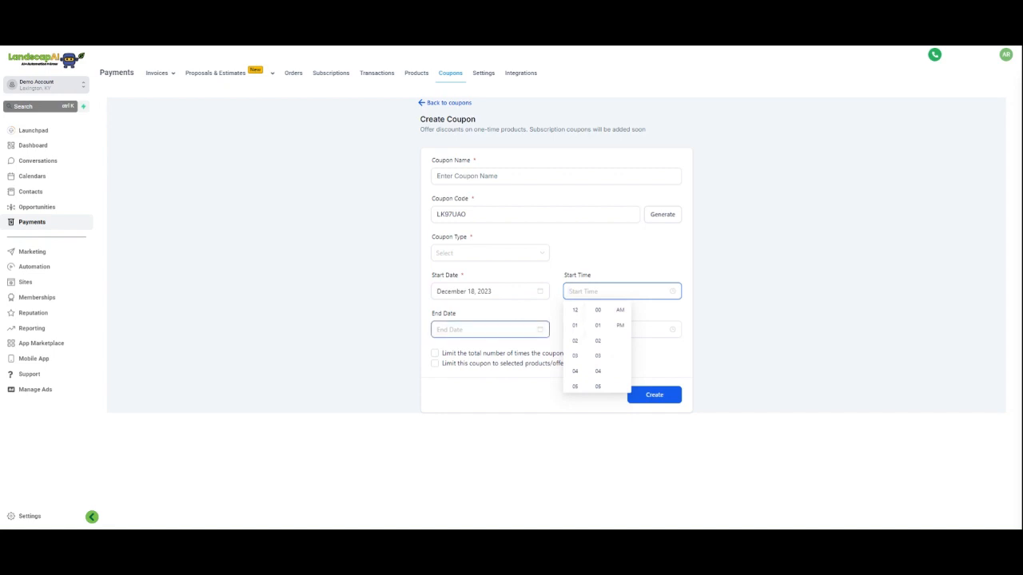
click(479, 329)
click(474, 245)
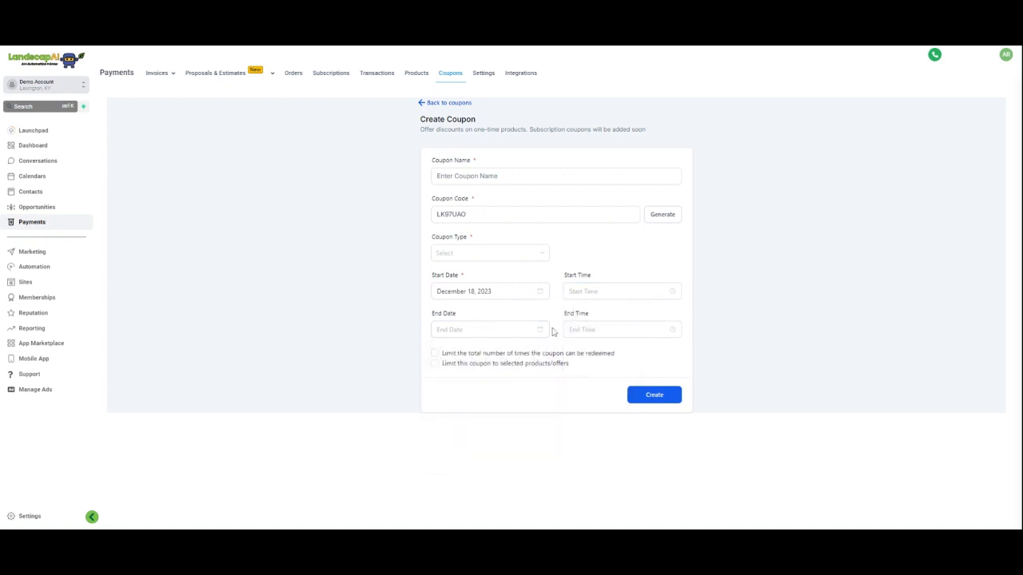
Review the generated coupon code and the start date calendar on the coupon form
drag(471, 215, 404, 218)
click(523, 317)
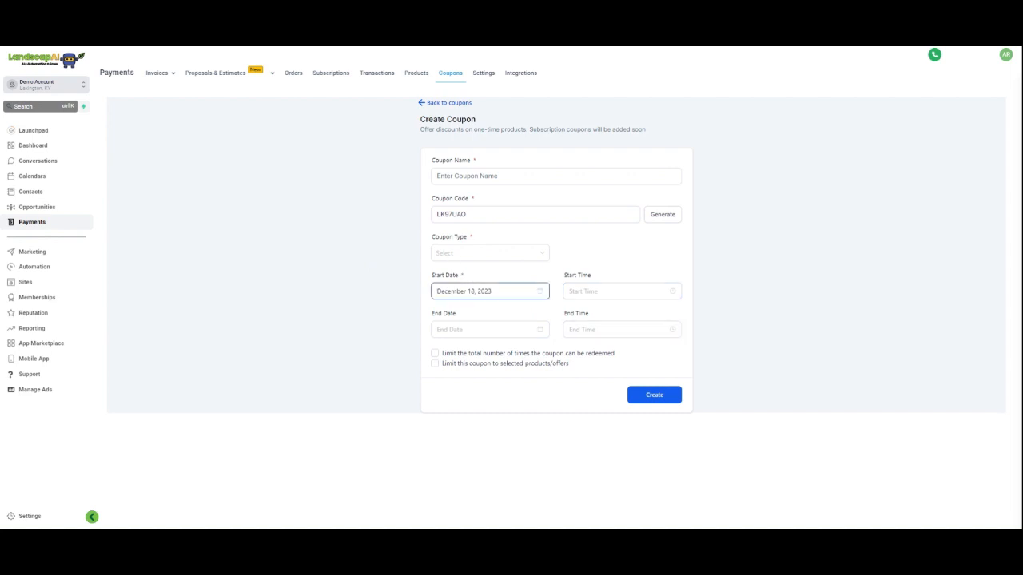
click(490, 291)
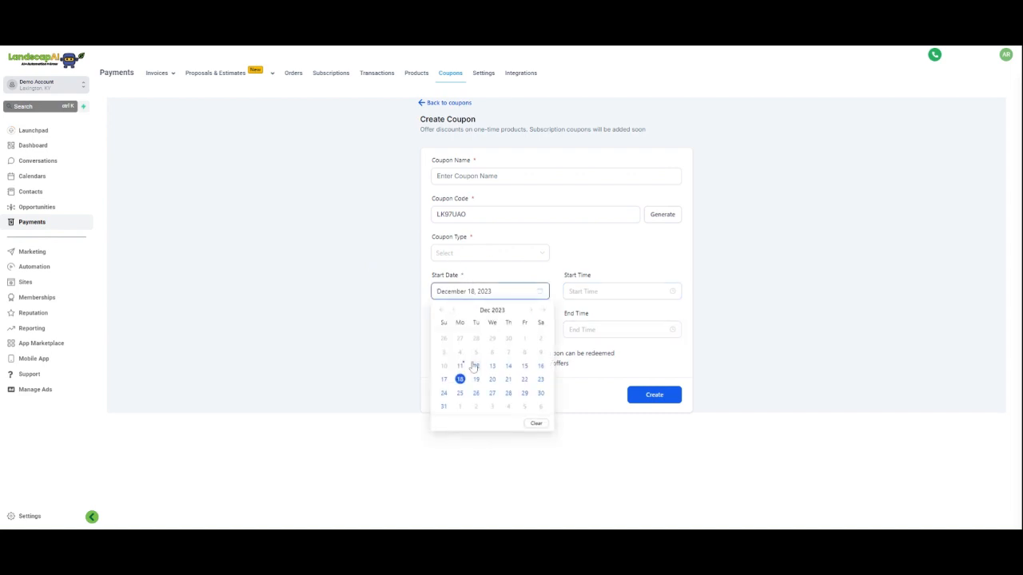
click(578, 243)
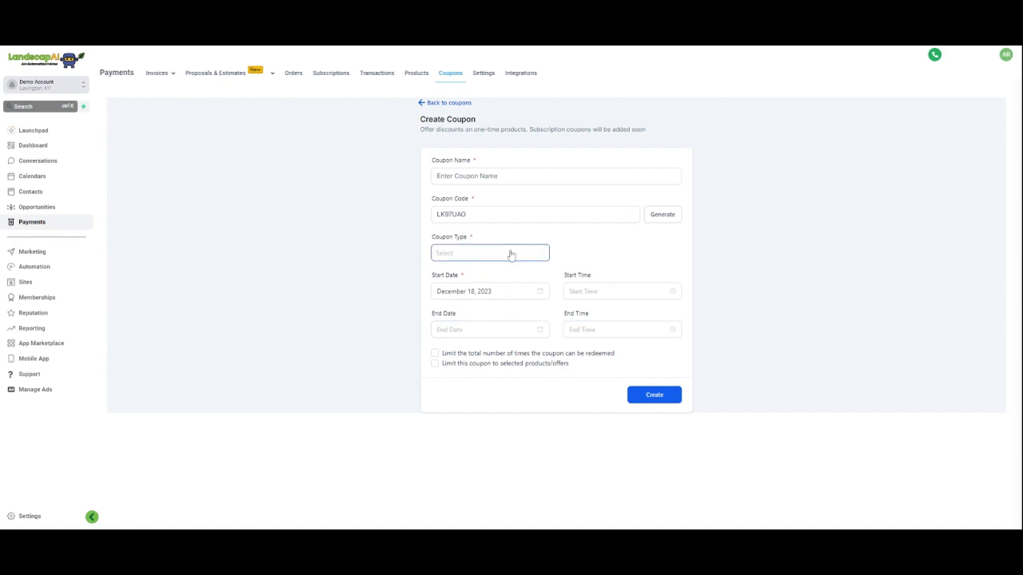
Enable the coupon limits for selected products/offers and for the total number of redemptions, and inspect their input fields
click(483, 366)
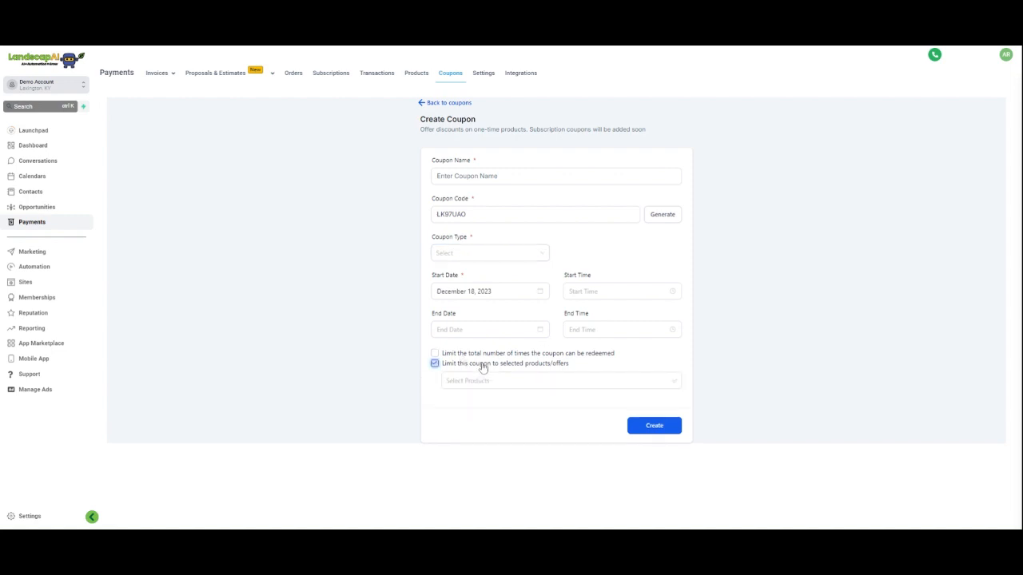
click(485, 381)
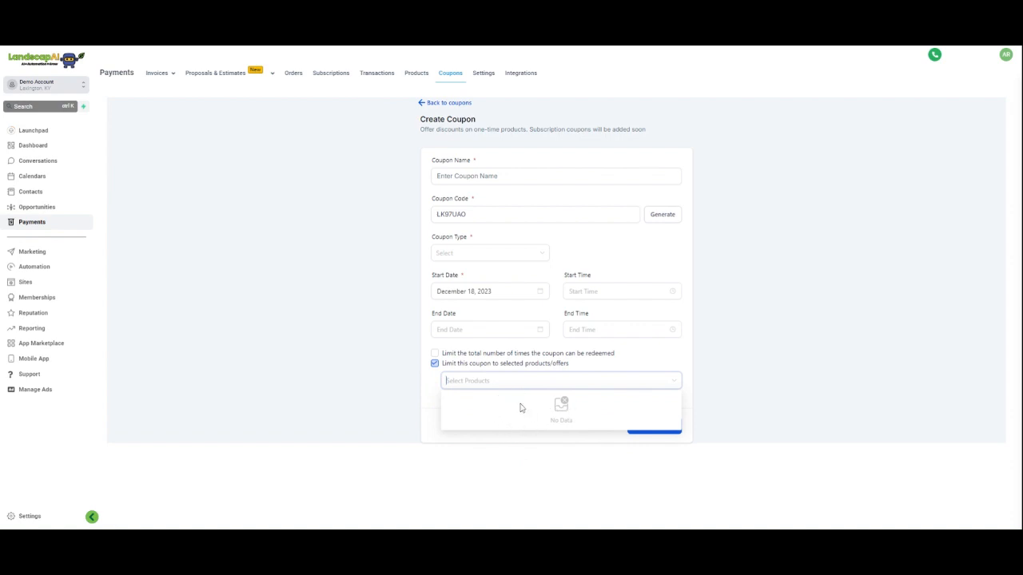
click(692, 354)
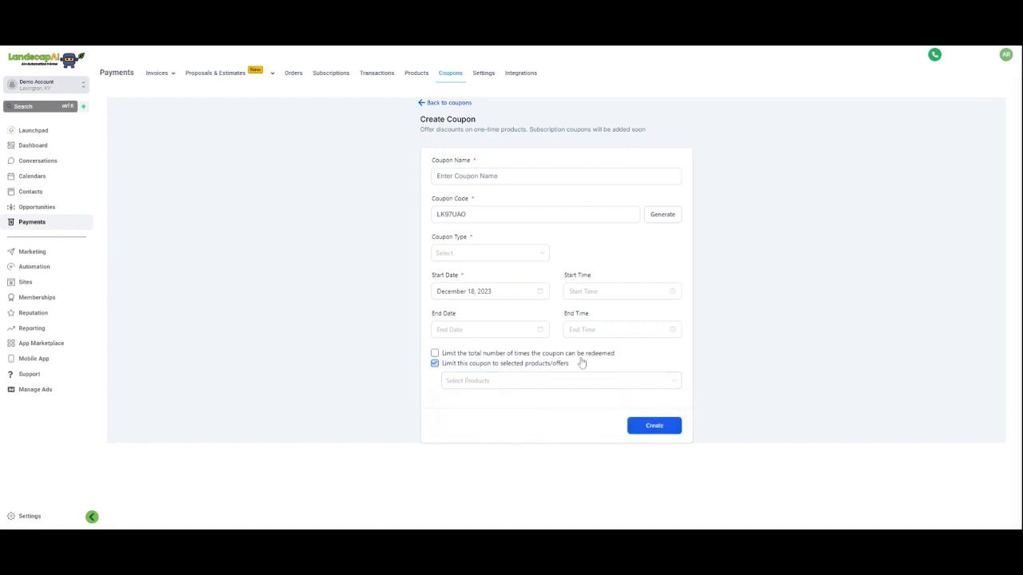
click(488, 354)
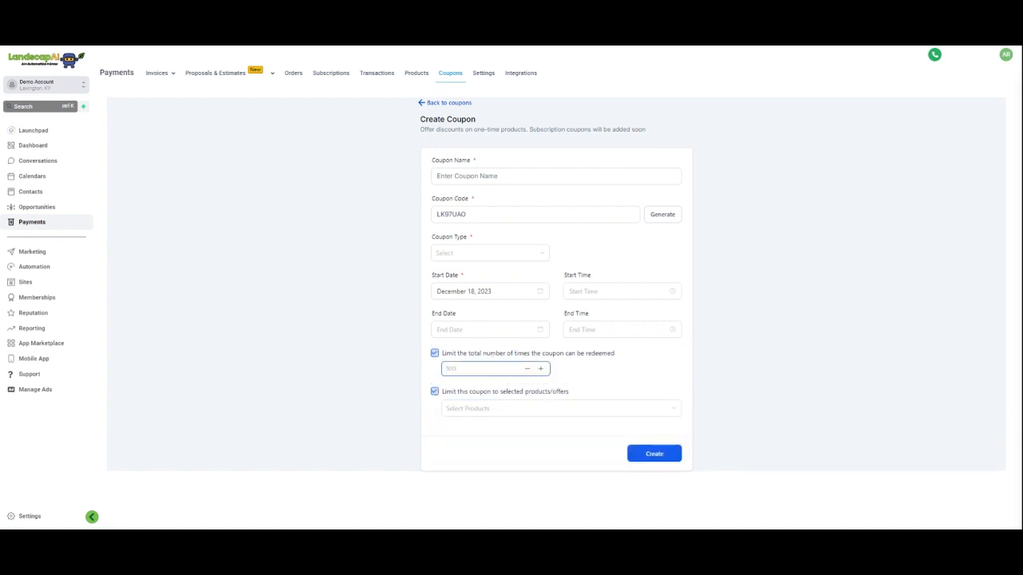
click(442, 254)
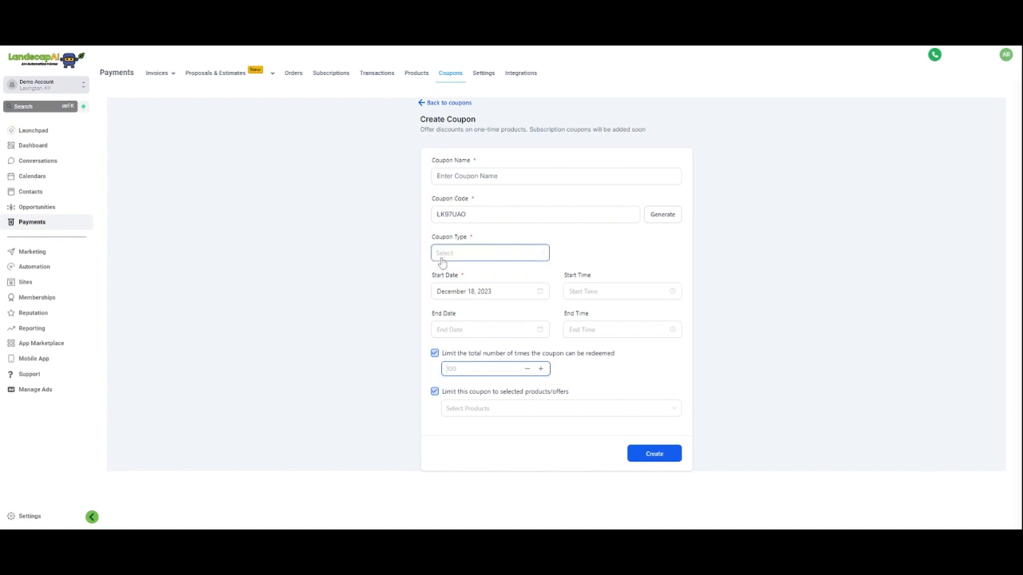
click(462, 368)
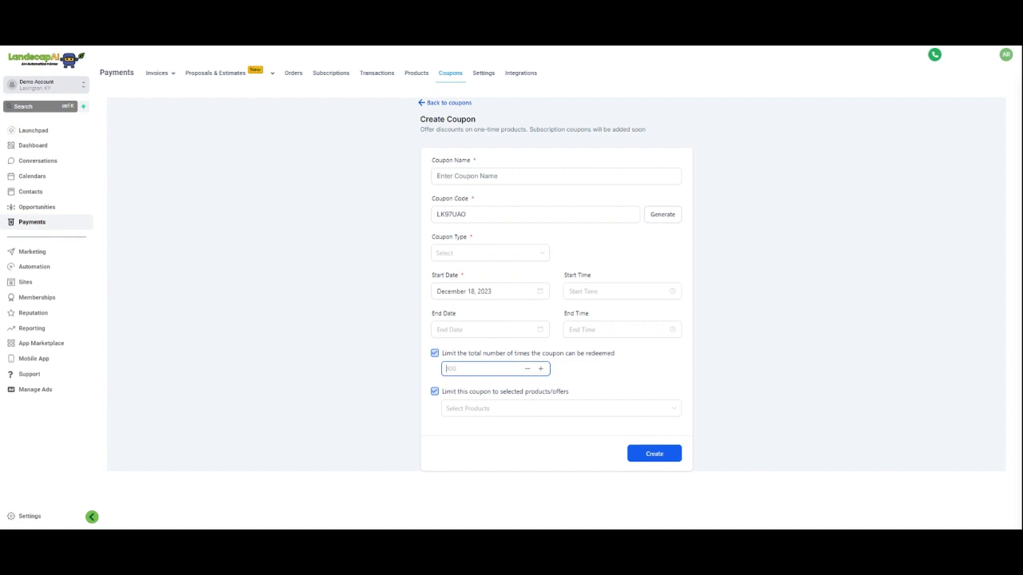
click(707, 364)
Leave the coupon form for the Transactions and Subscriptions sections and read the guide on recurring subscriptions
click(381, 77)
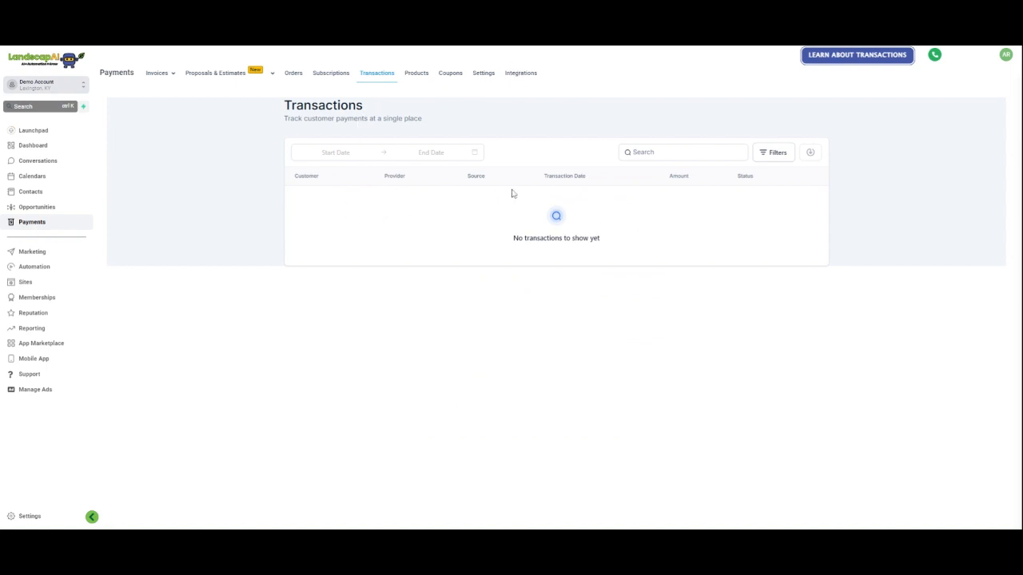
click(329, 75)
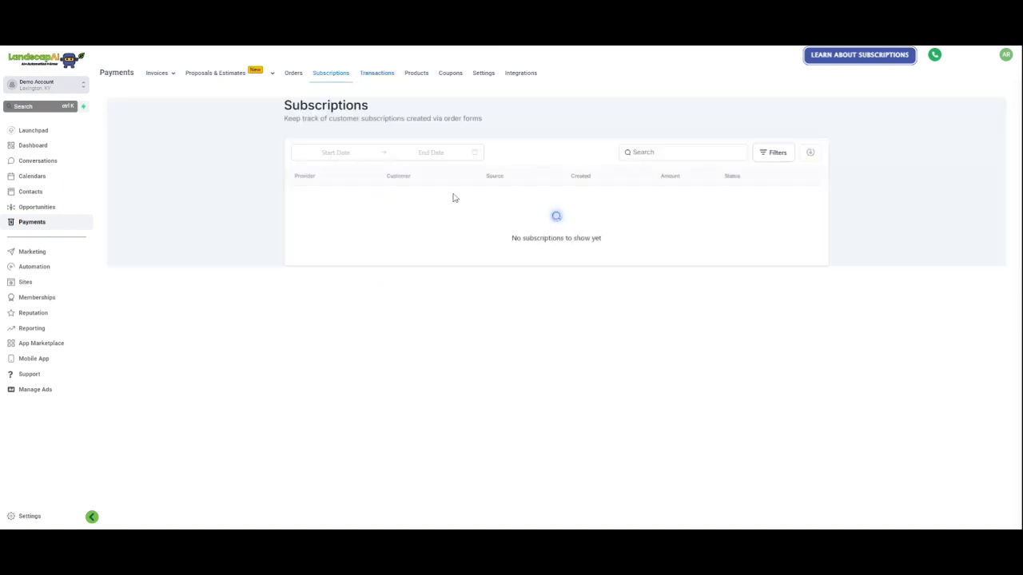
click(824, 60)
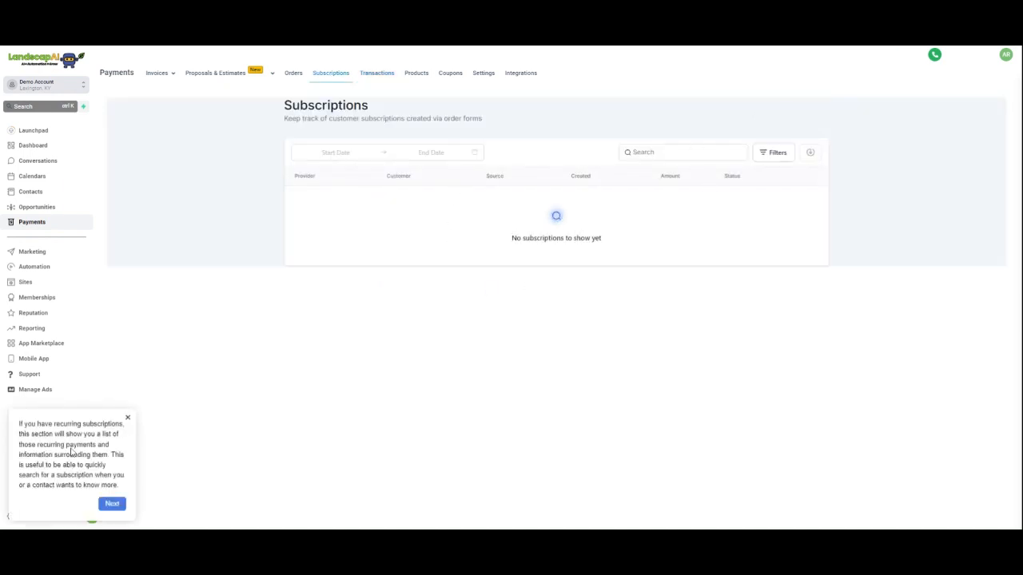
drag(47, 446, 81, 458)
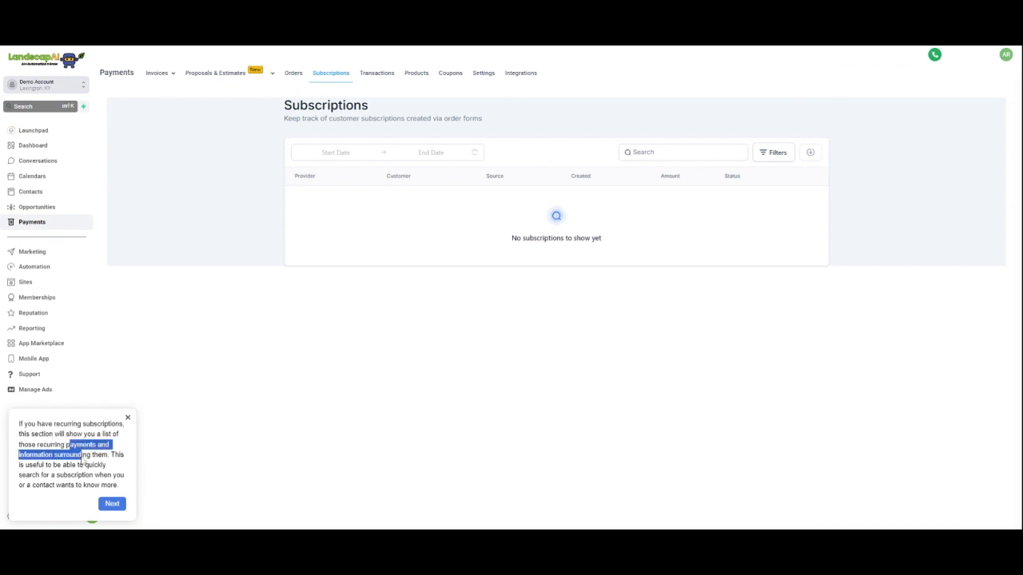
click(127, 418)
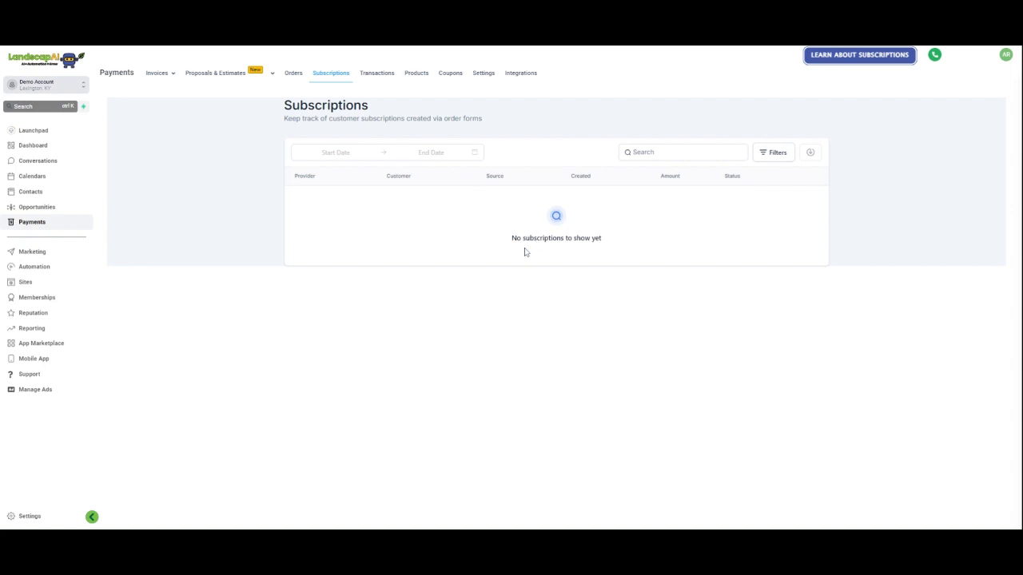
Open the Orders section and read its guide on tracking and filtering product orders
click(294, 75)
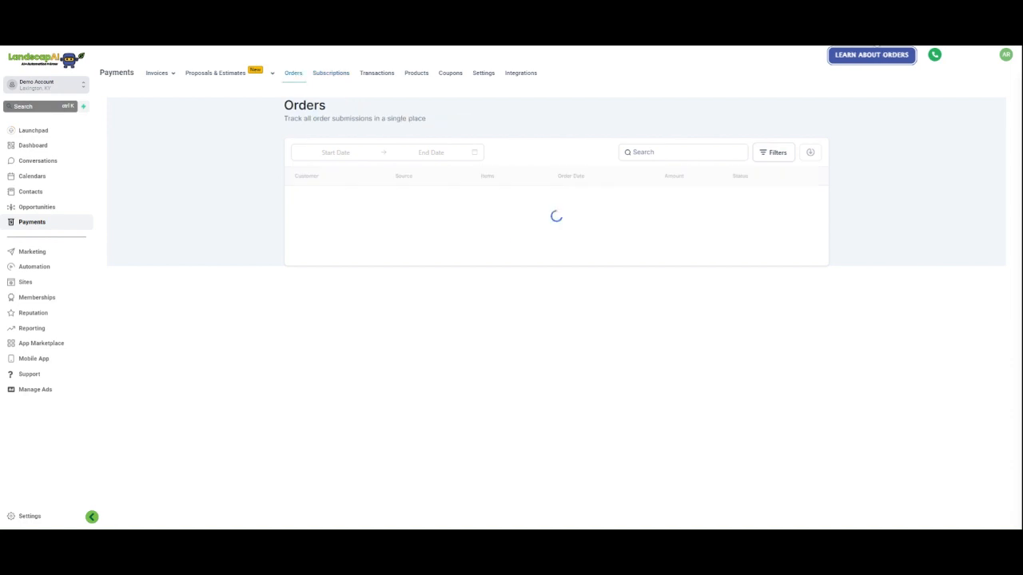
click(875, 60)
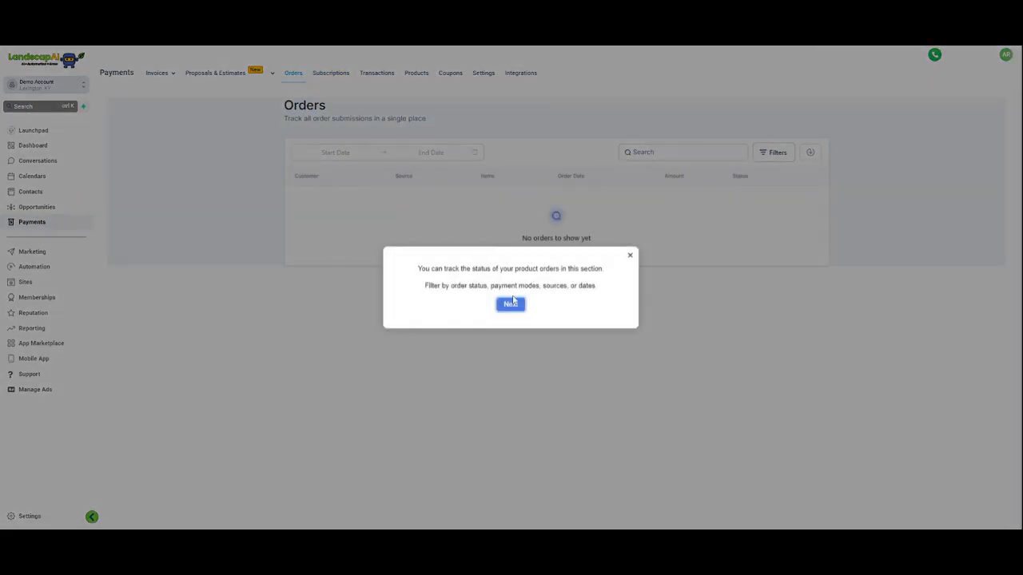
drag(472, 269, 452, 289)
click(563, 286)
click(462, 290)
drag(446, 285, 545, 286)
click(553, 288)
click(561, 288)
click(630, 255)
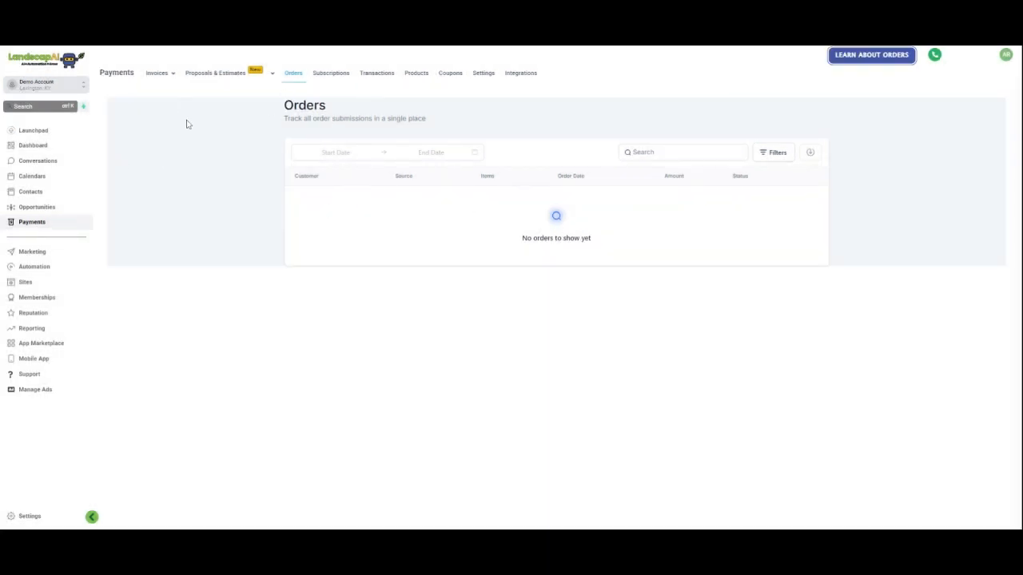
Create a new template in the Proposals & Estimates templates section
mouse_move(243, 83)
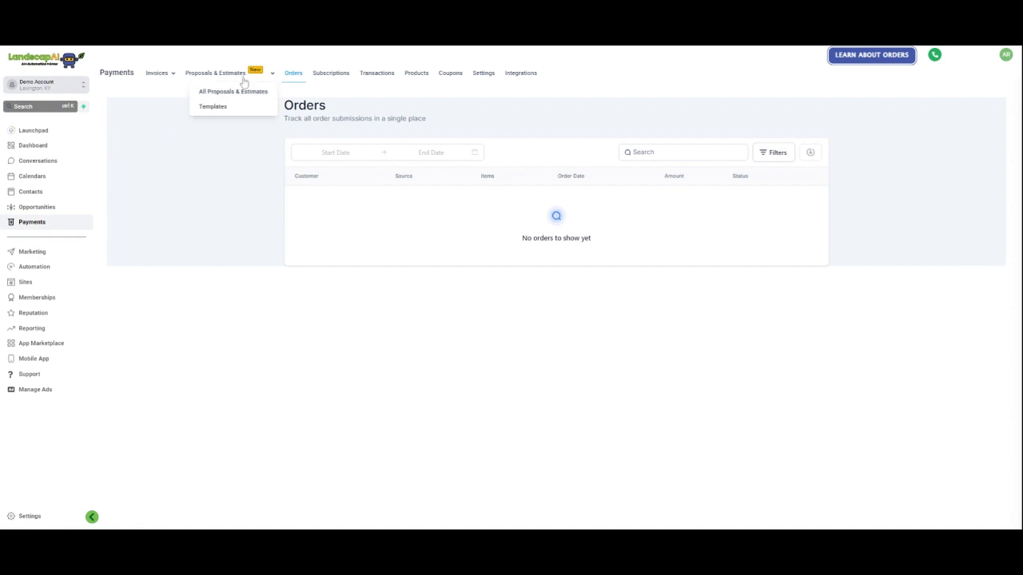
click(213, 107)
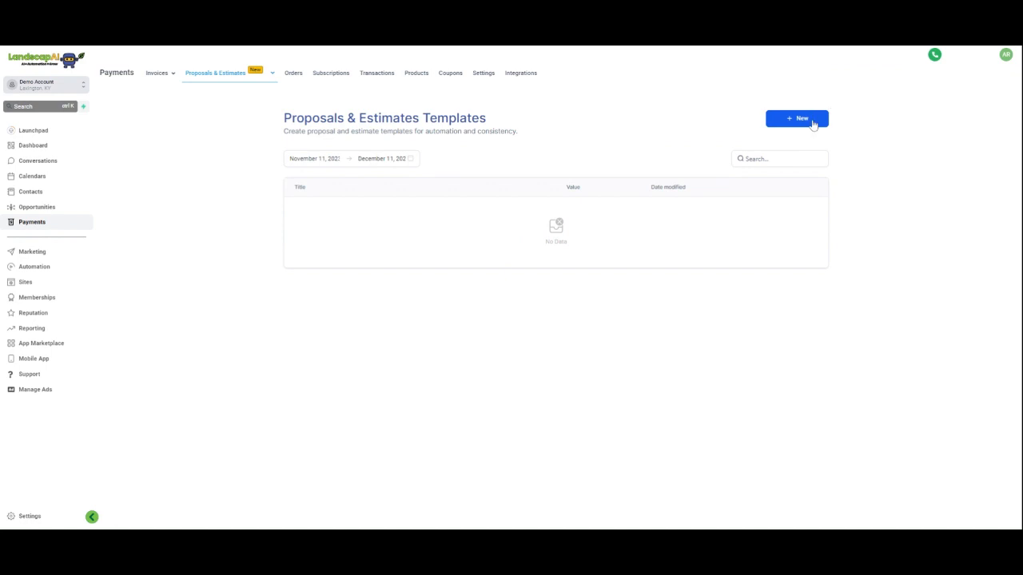
click(812, 119)
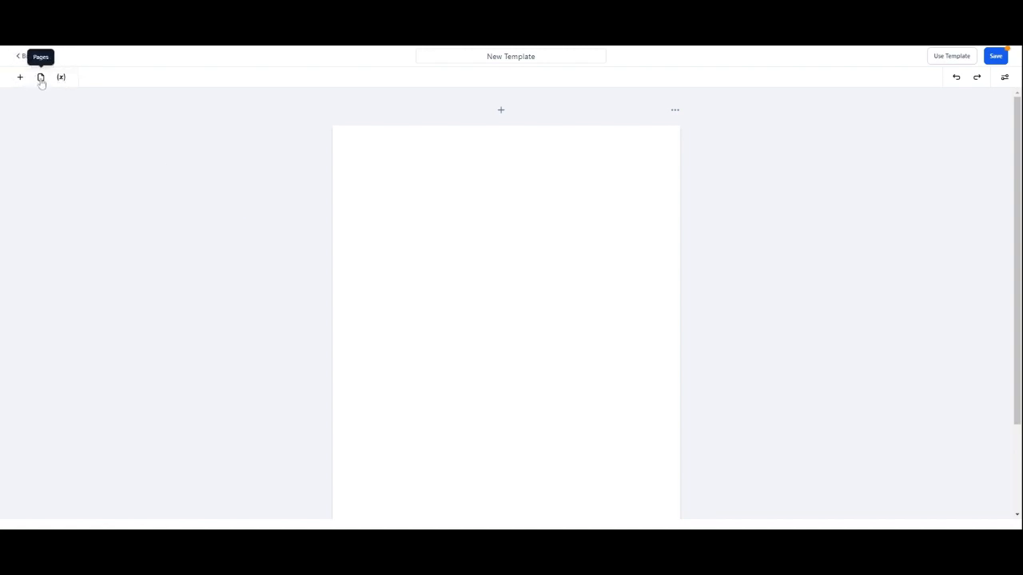
Add a text element with its placeholder content replaced by the heading "Estimate", and place a table beneath it
click(21, 80)
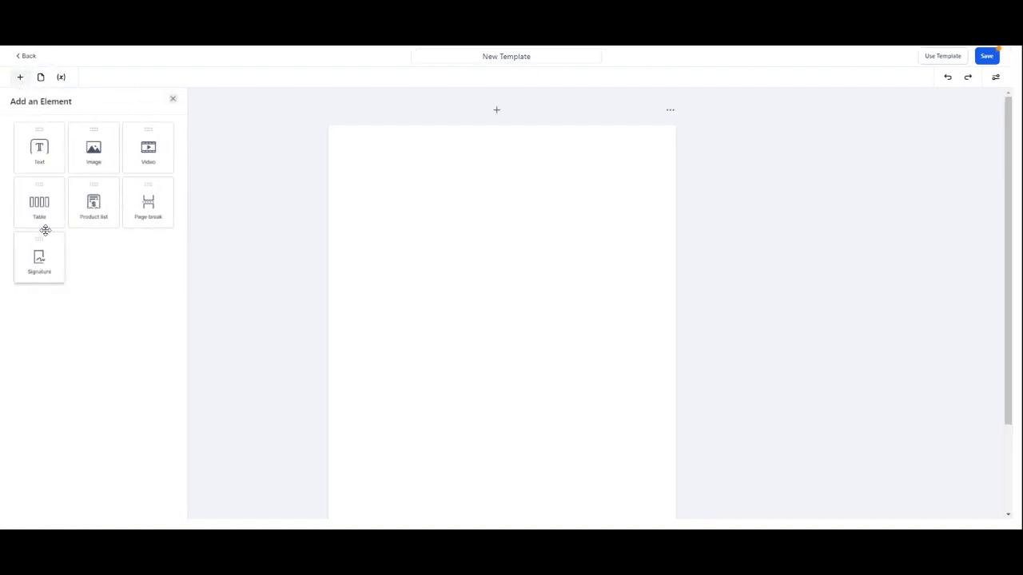
click(54, 162)
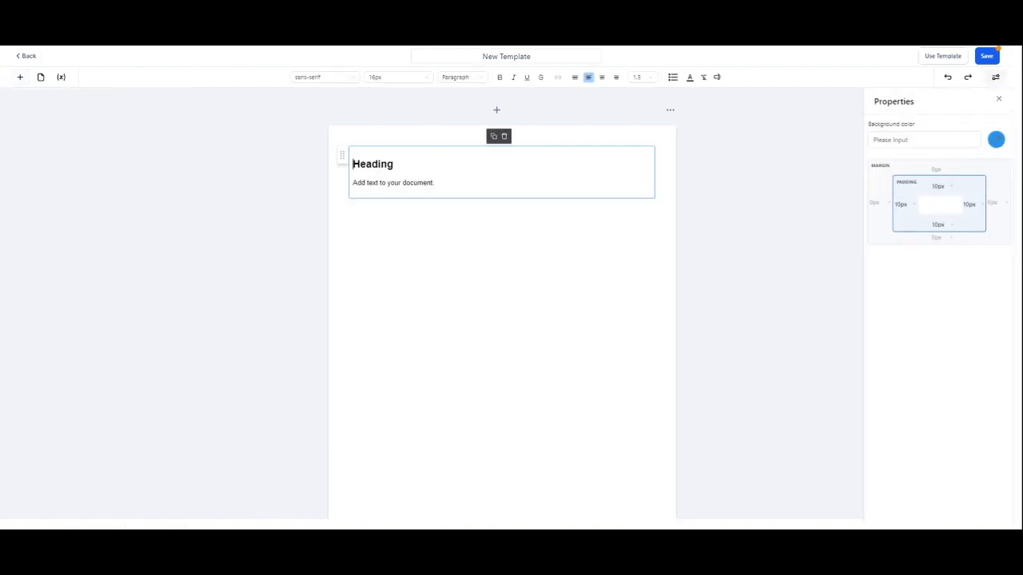
drag(435, 183, 360, 165)
drag(438, 184, 246, 147)
text(Estimate)
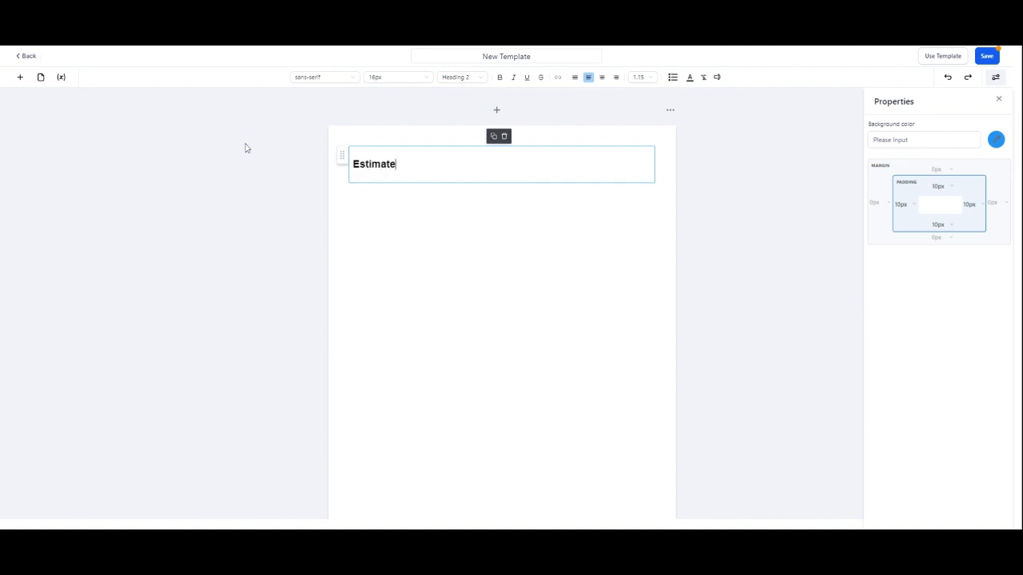
click(20, 77)
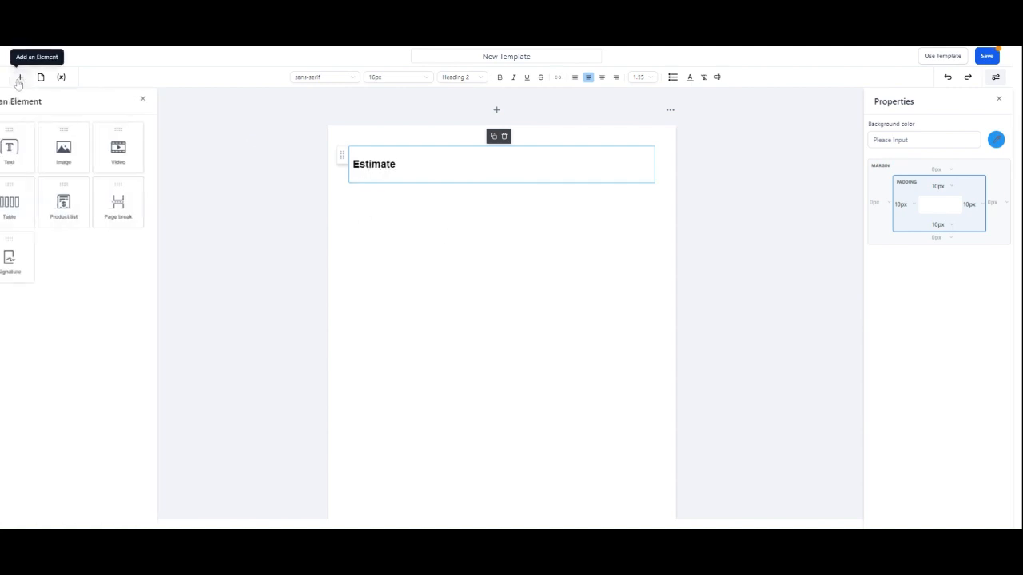
drag(42, 206, 424, 231)
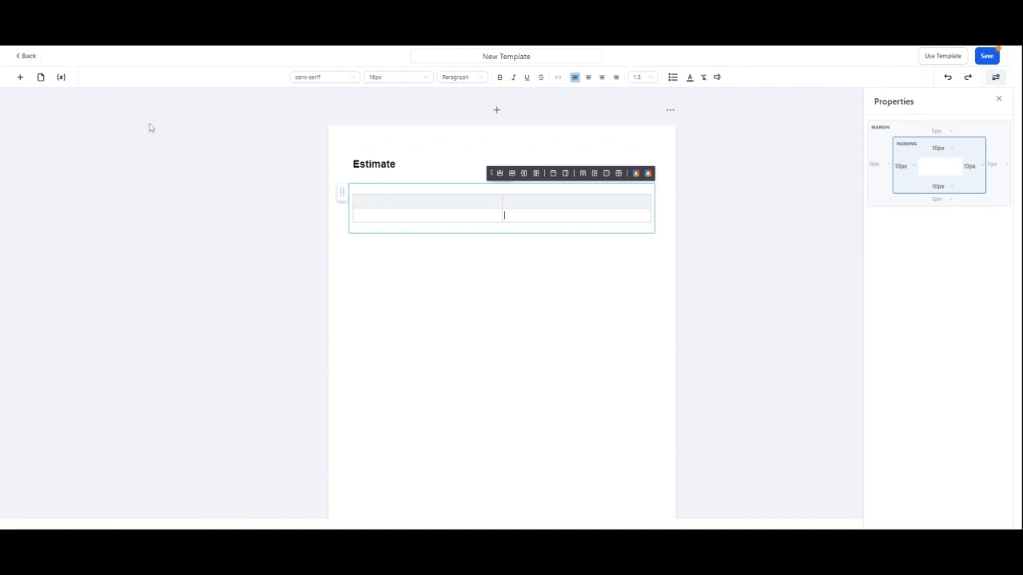
Review the document variables and the form for creating a custom variable, without creating one
click(61, 77)
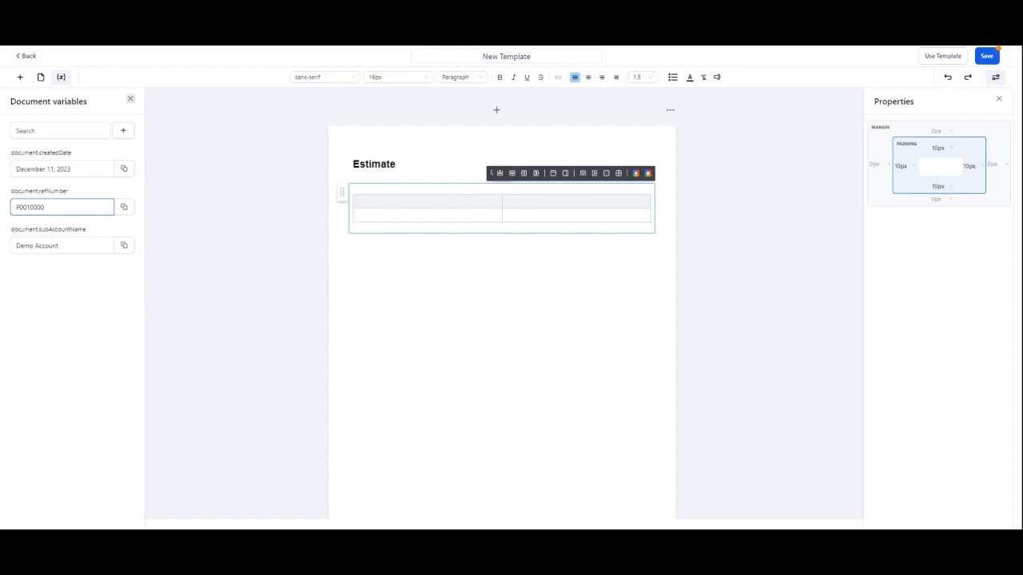
click(123, 130)
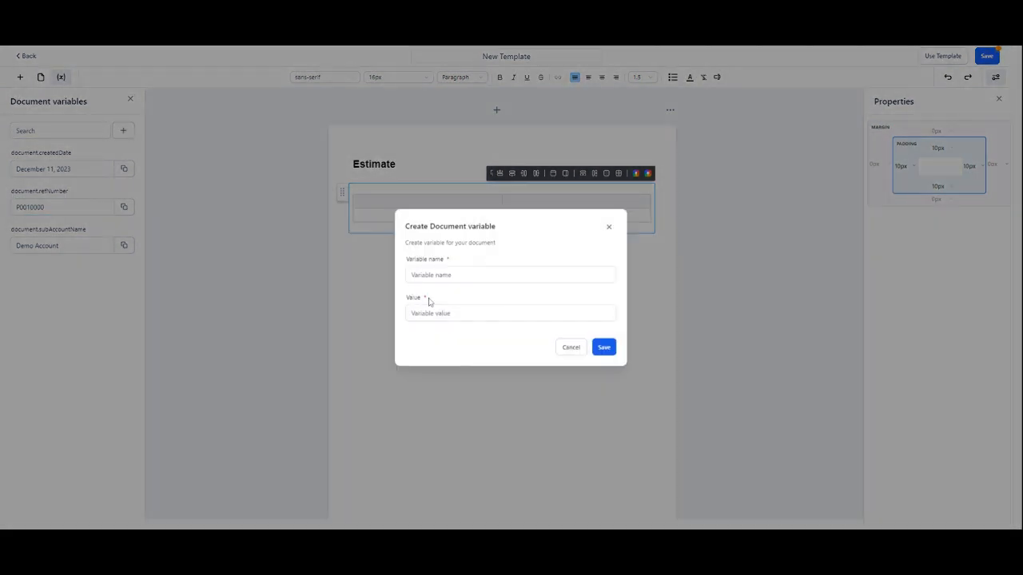
click(566, 347)
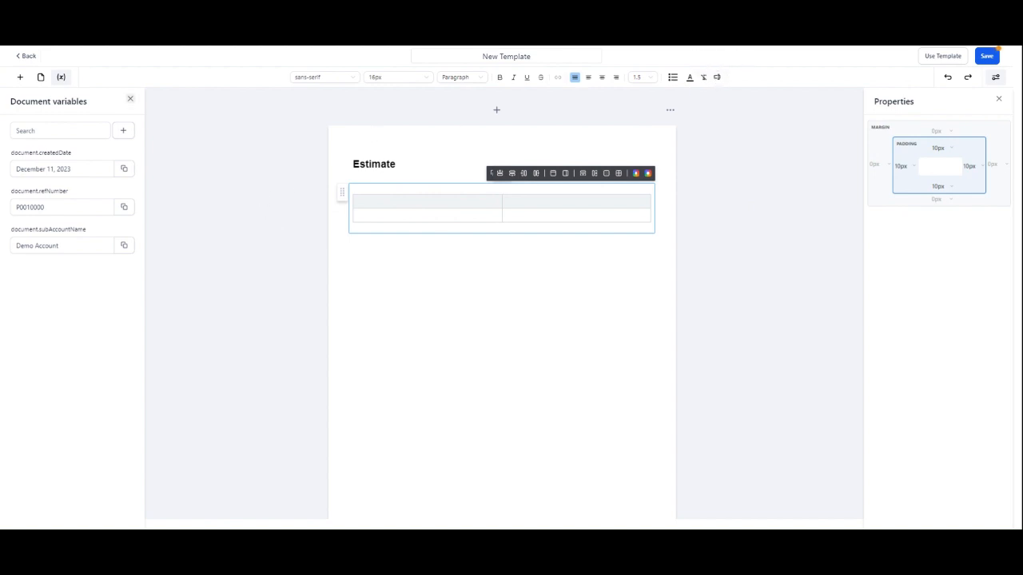
Insert the document.createdDate variable into the first header cell of the table below the Estimate heading
click(124, 169)
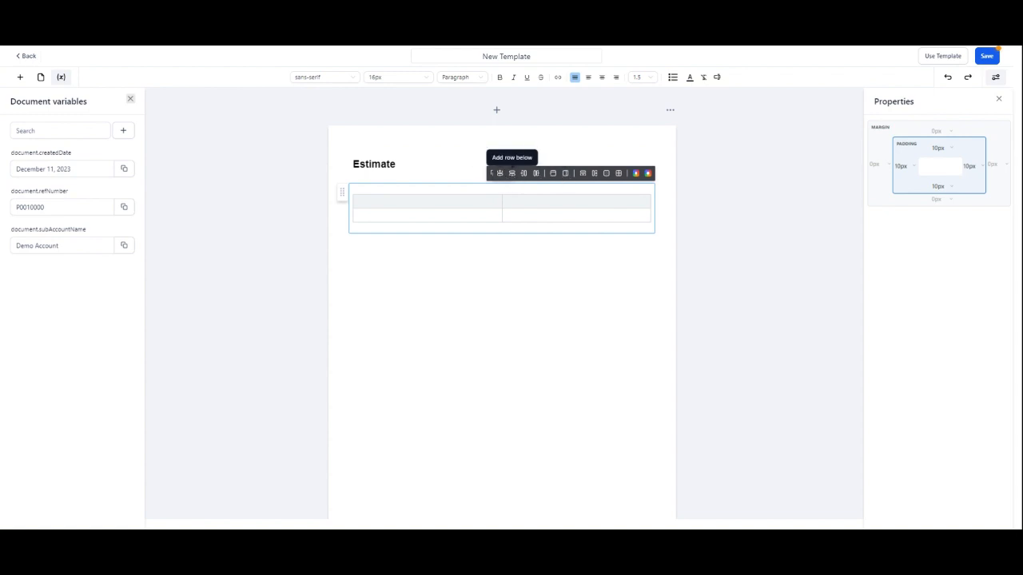
click(468, 184)
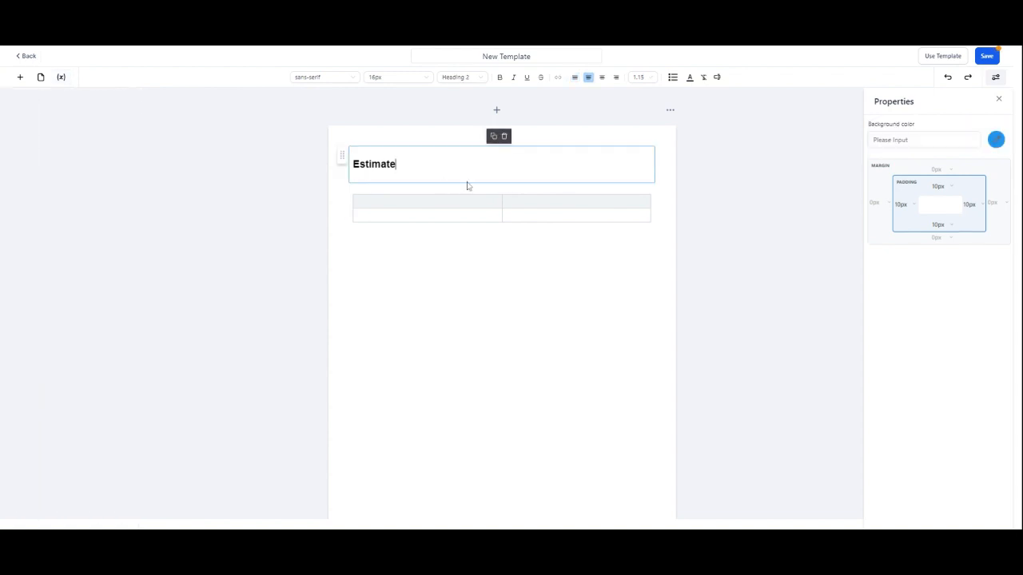
click(60, 76)
click(127, 172)
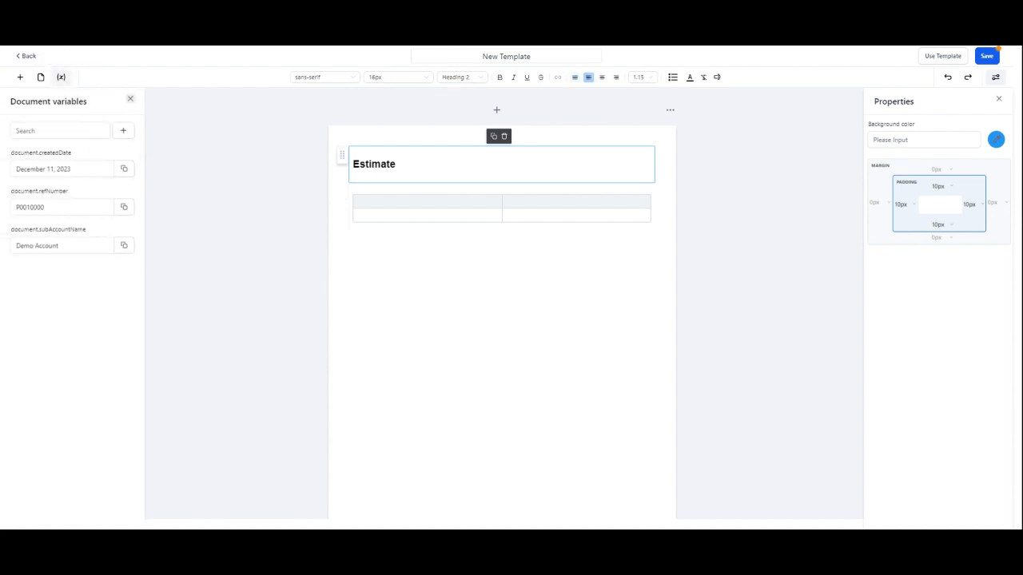
key(ctrl+v)
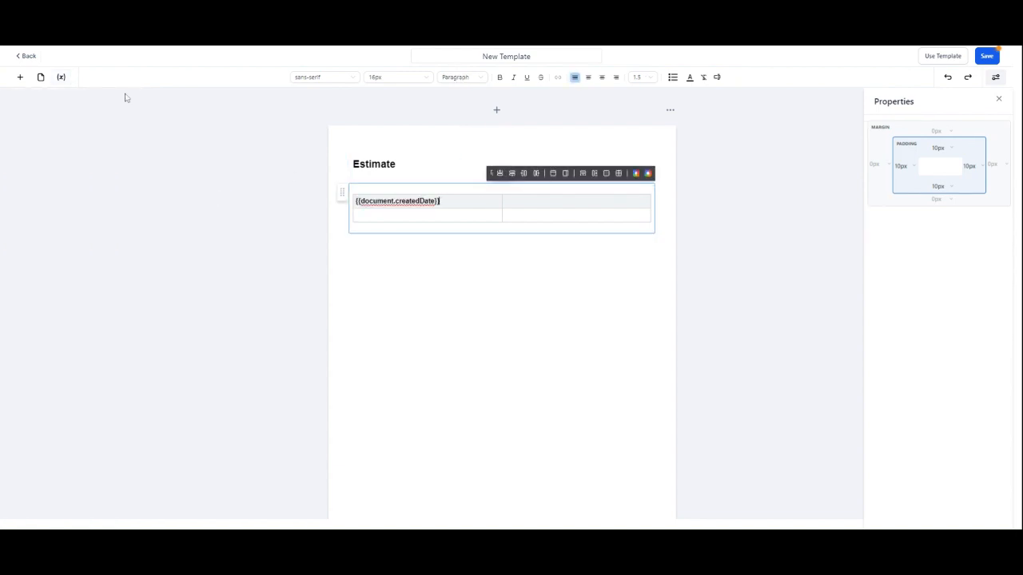
Select the reference number value among the document variables and copy the document.refNumber variable
click(60, 76)
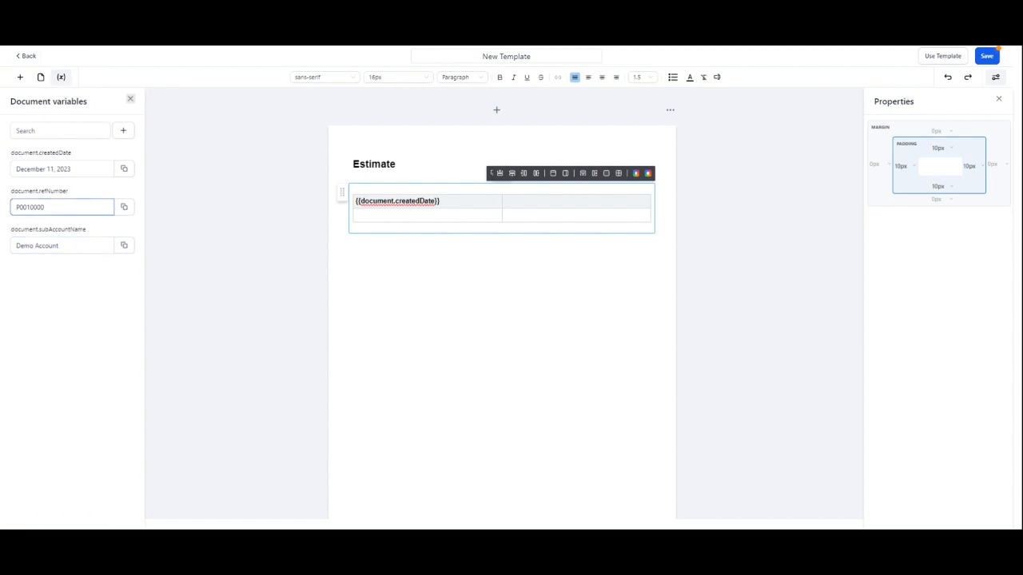
double_click(30, 207)
click(47, 207)
drag(46, 207, 15, 208)
click(49, 207)
click(125, 208)
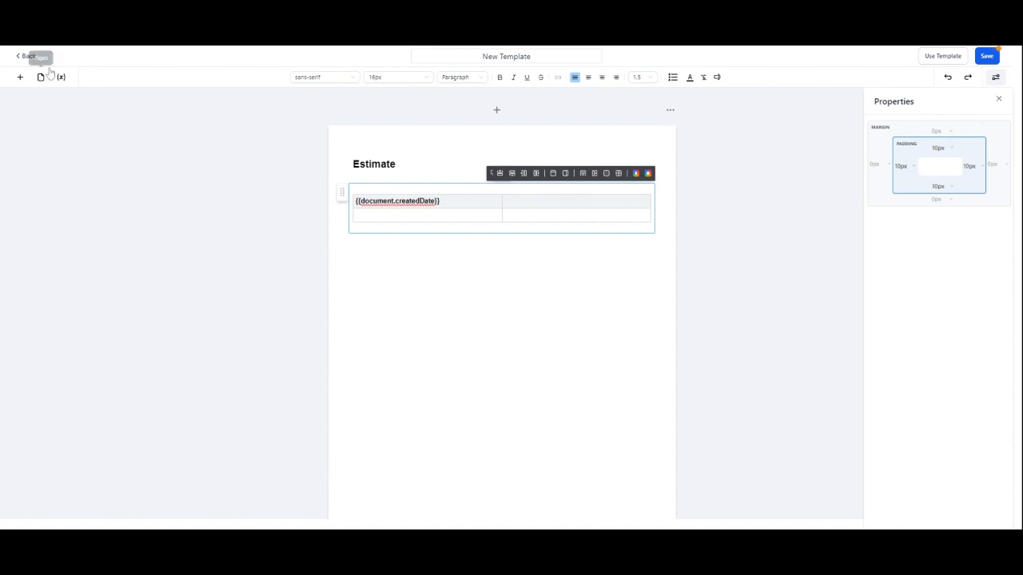
Place a video element beneath the table and open its Video URL for entry
click(20, 77)
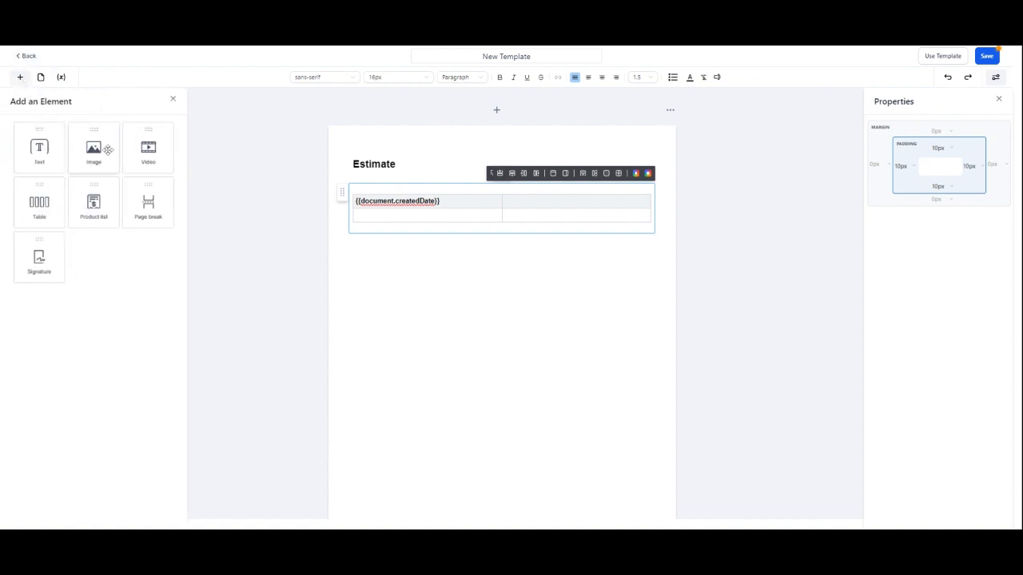
drag(150, 149, 493, 279)
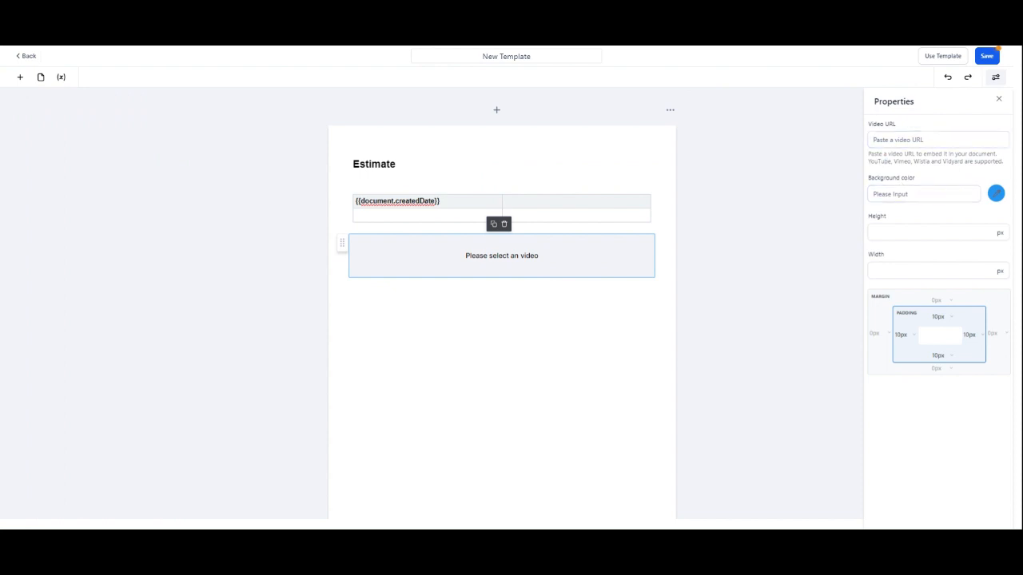
click(935, 140)
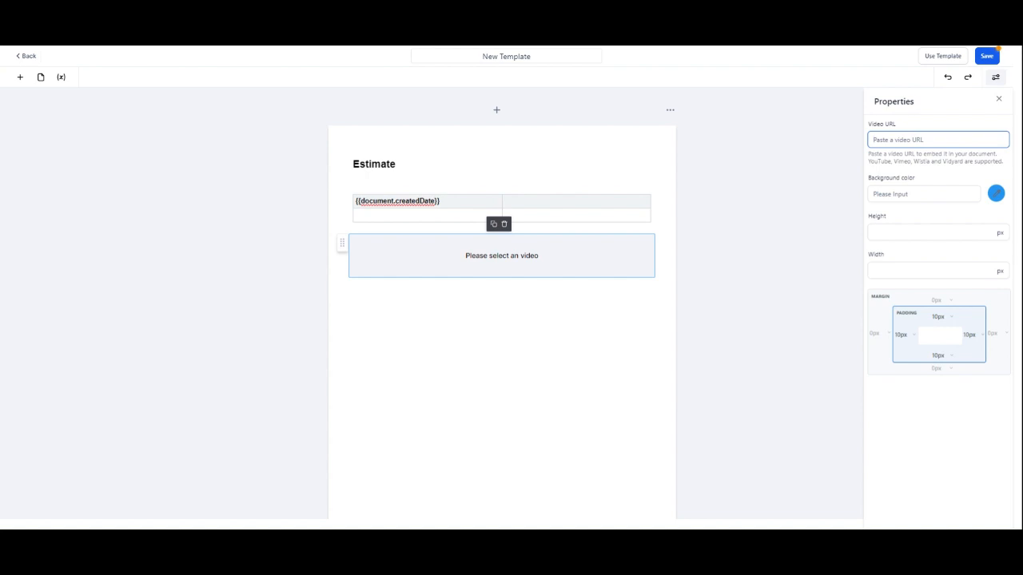
Add a signature field below the video element, enlarge it and move it toward the middle of the page
click(20, 77)
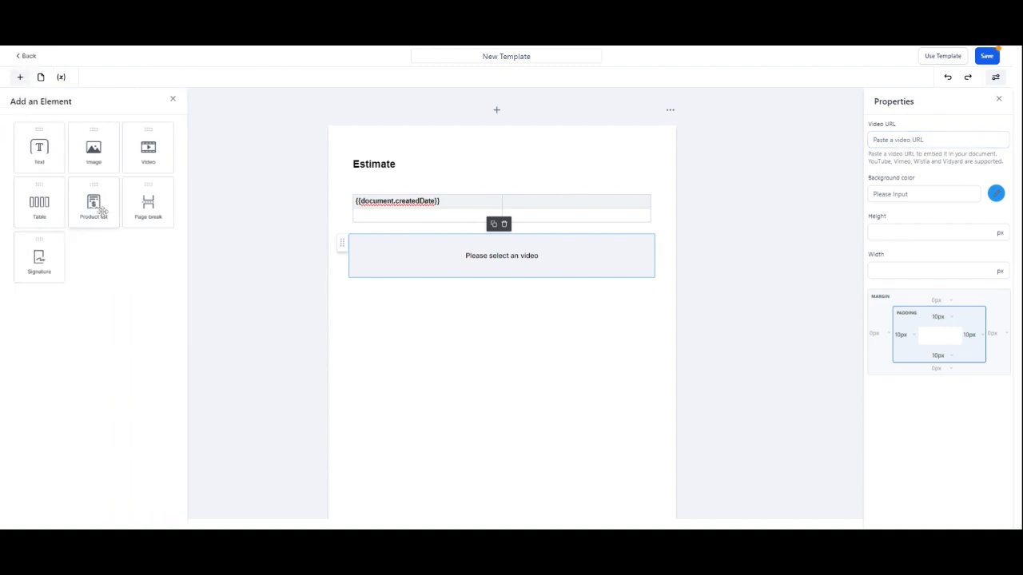
mouse_move(55, 267)
mouse_down()
mouse_move(562, 432)
mouse_move(383, 366)
mouse_up()
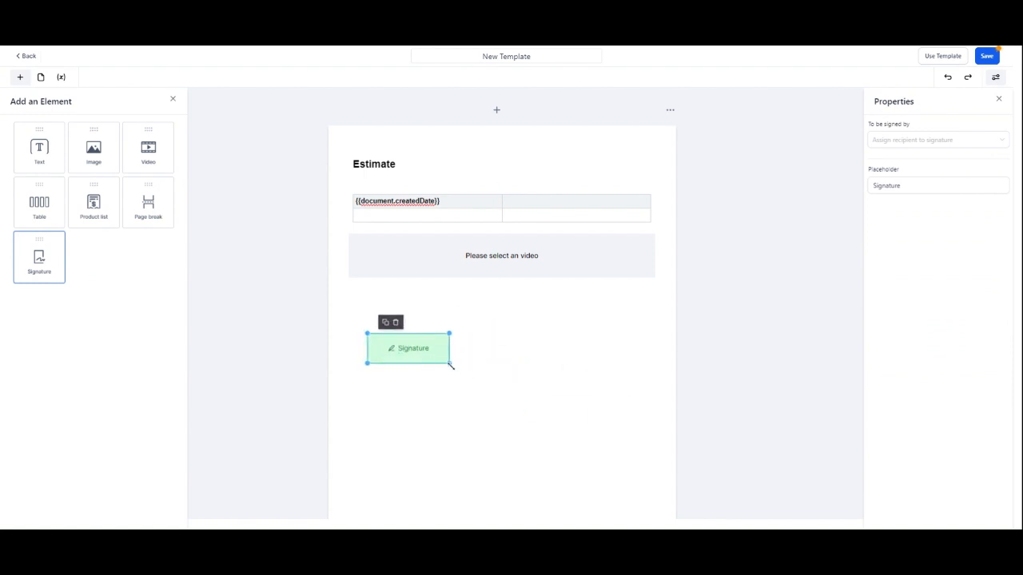
drag(451, 365, 507, 408)
mouse_move(417, 349)
mouse_down()
mouse_move(464, 376)
mouse_move(469, 392)
mouse_up()
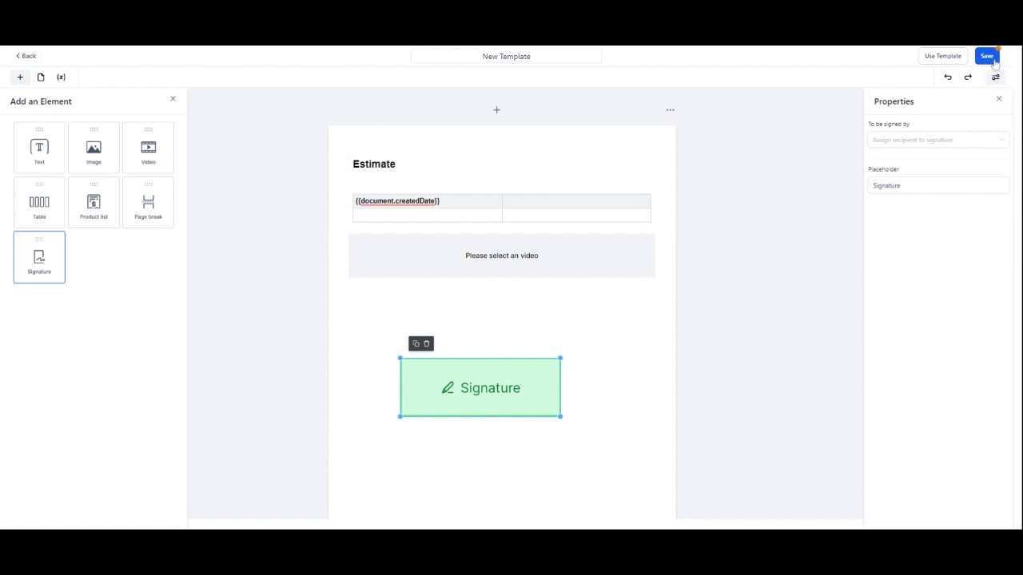
Leave the template editor, create a second blank proposal and estimate template, and return to the templates list
click(506, 56)
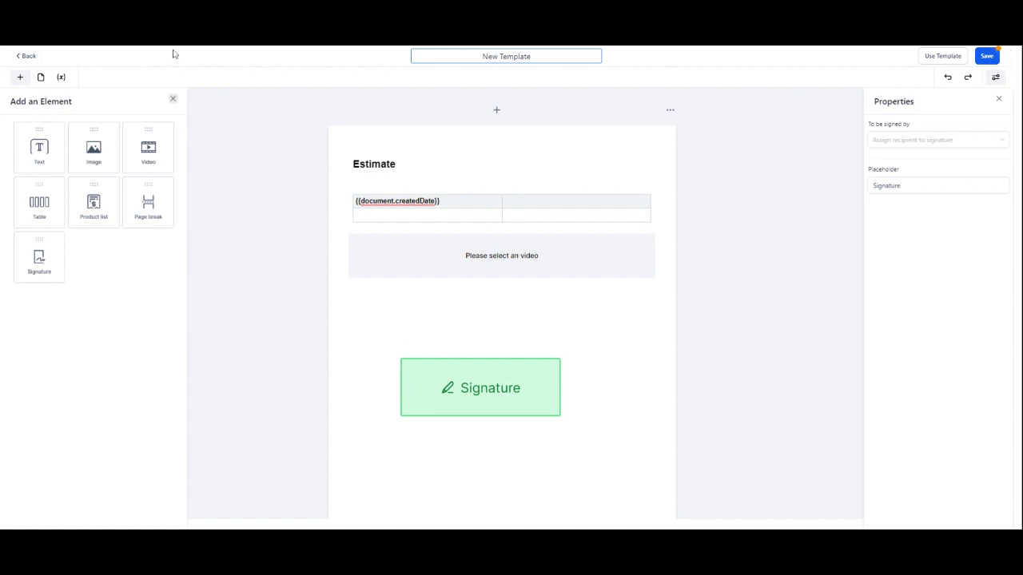
click(24, 57)
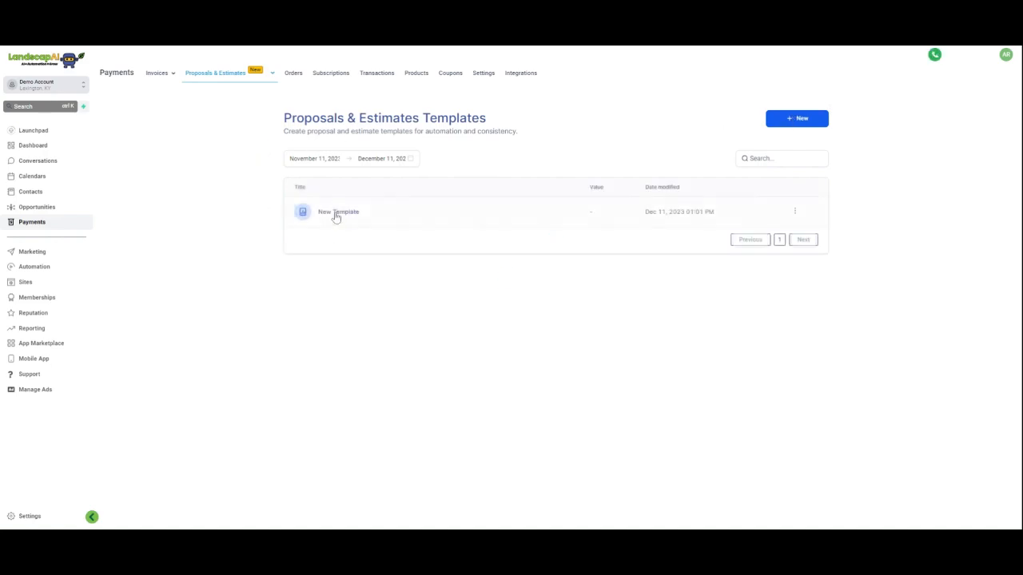
click(804, 126)
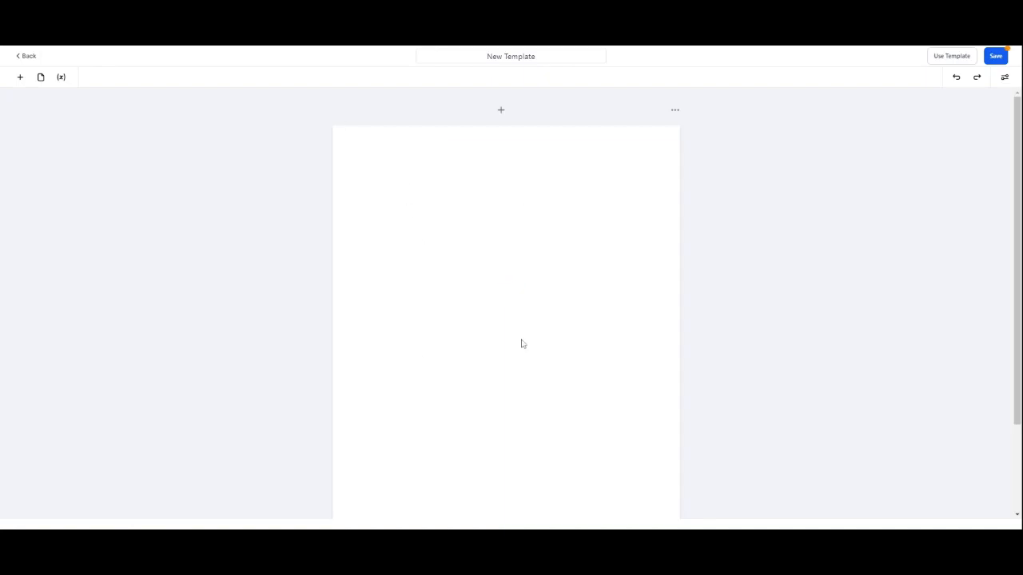
click(27, 57)
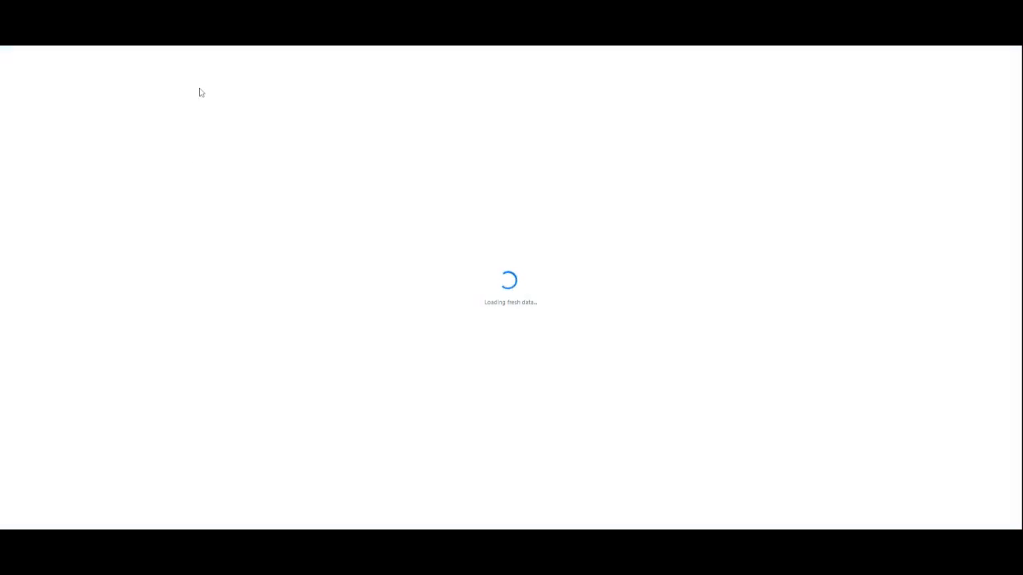
Open the list of all invoices and start a new one-time invoice
mouse_move(230, 80)
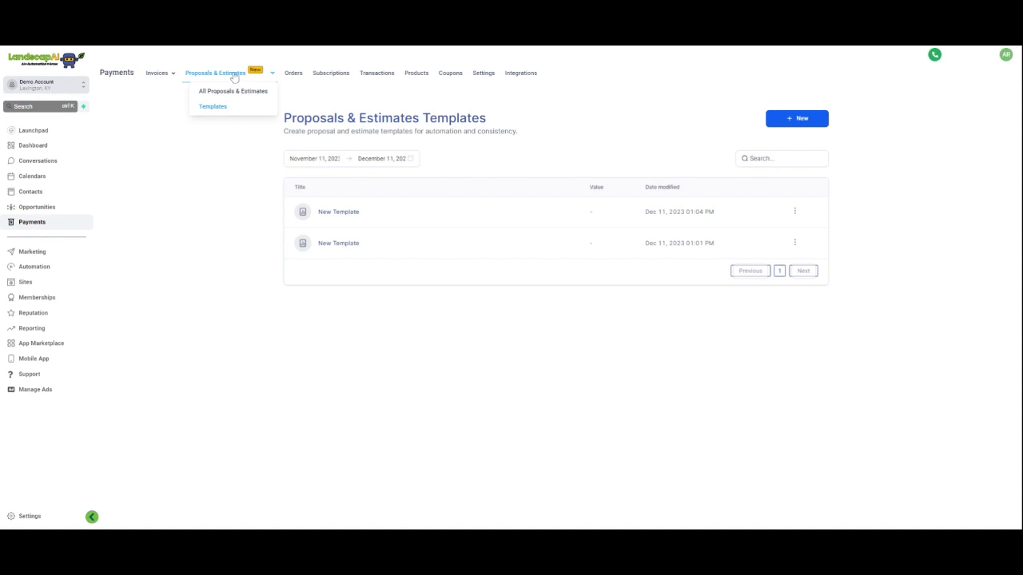
mouse_move(167, 80)
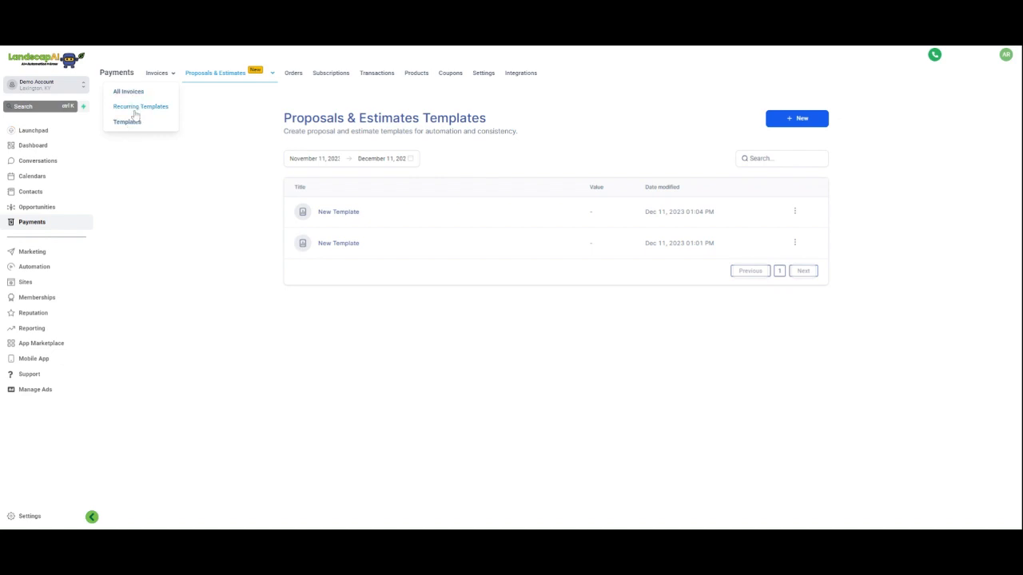
click(133, 94)
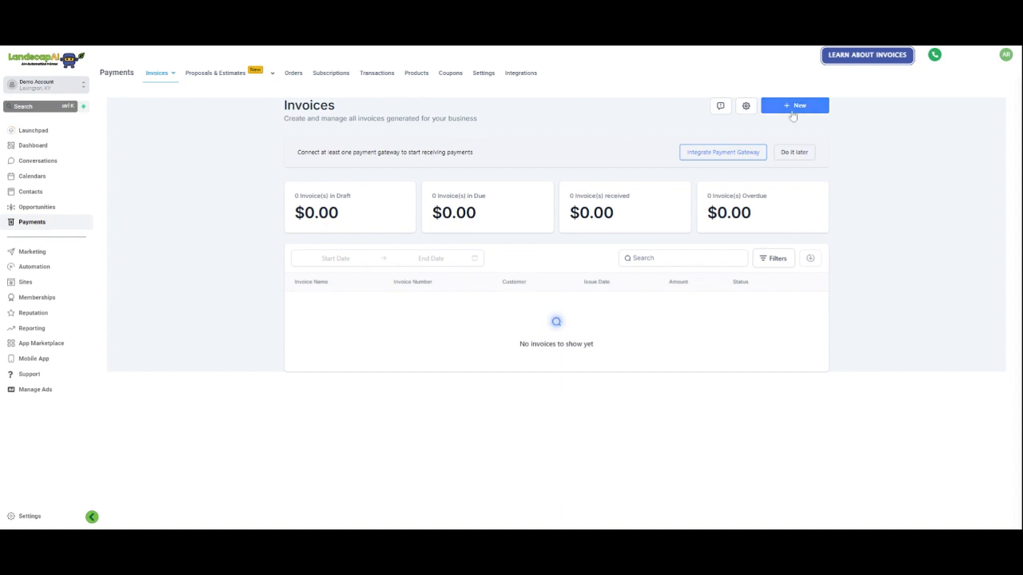
click(802, 113)
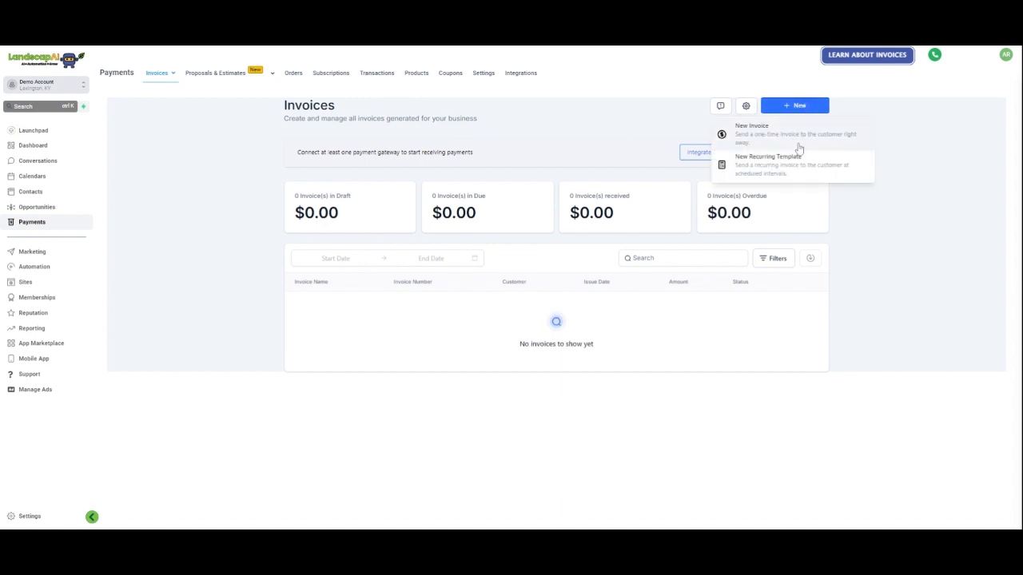
click(749, 132)
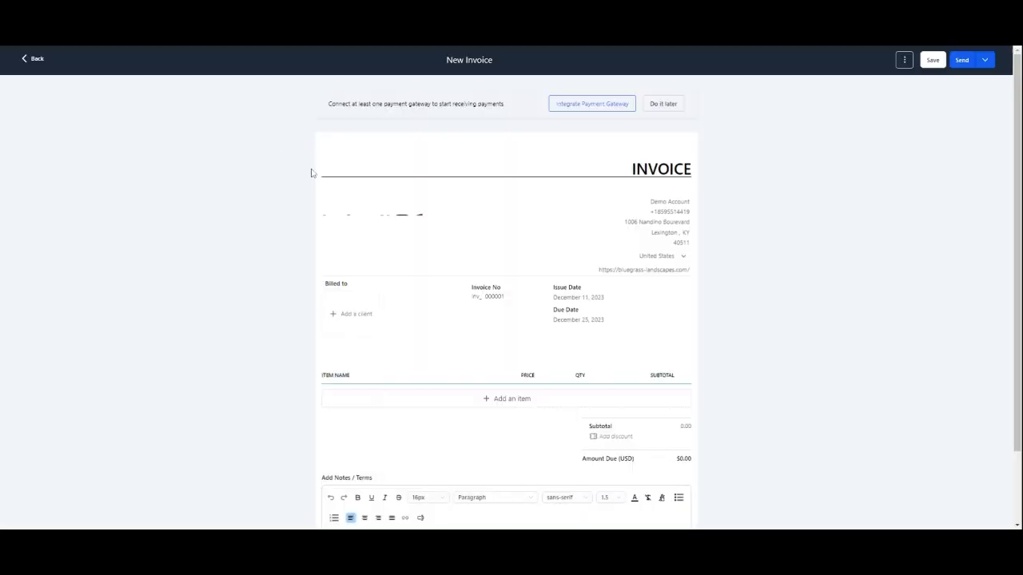
Bill the new invoice to an existing client from the full client list
click(353, 314)
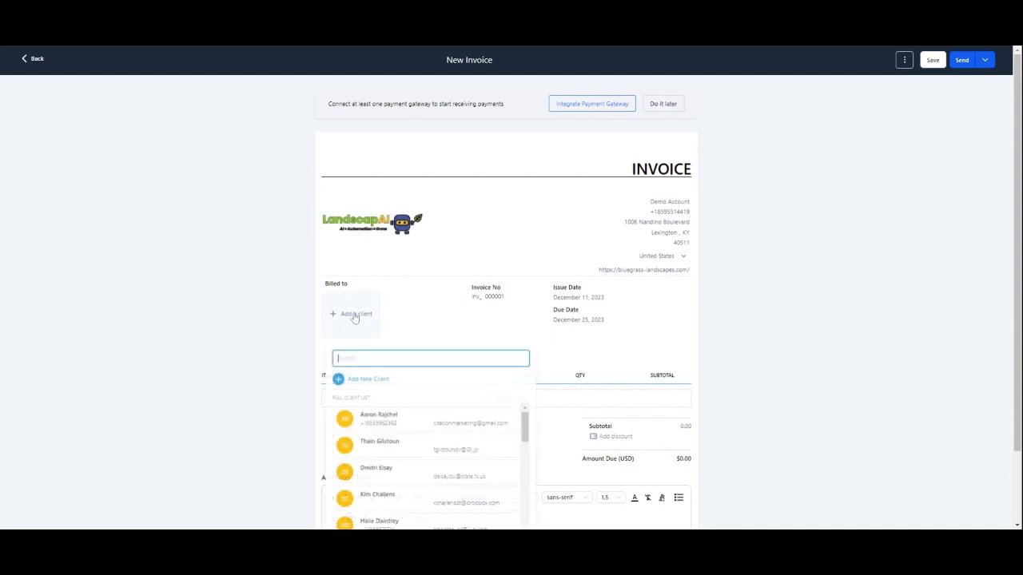
scroll(394, 297, down, 2)
click(398, 411)
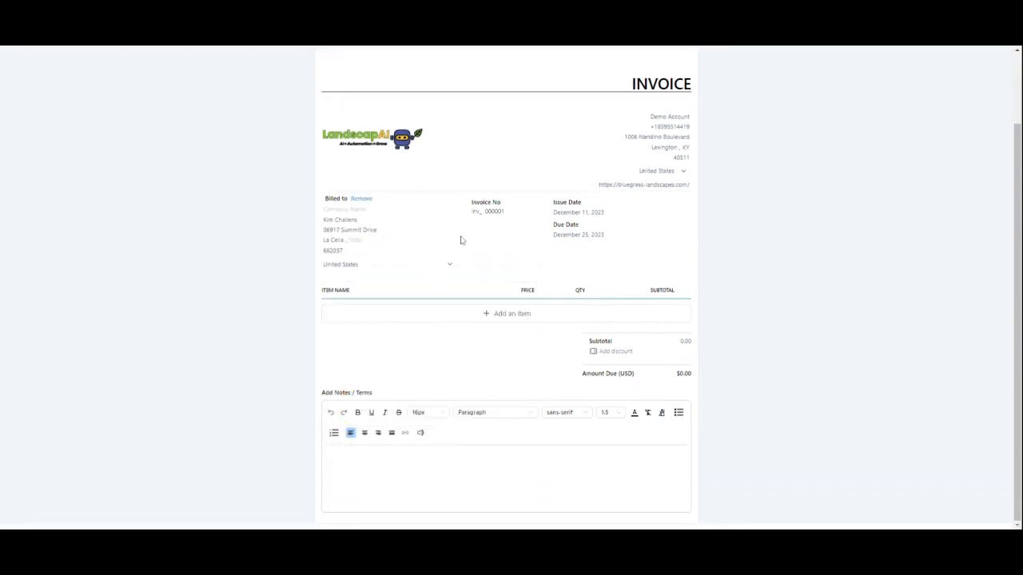
Check the product and price choices for an invoice item, and cancel without adding one
click(507, 315)
click(453, 242)
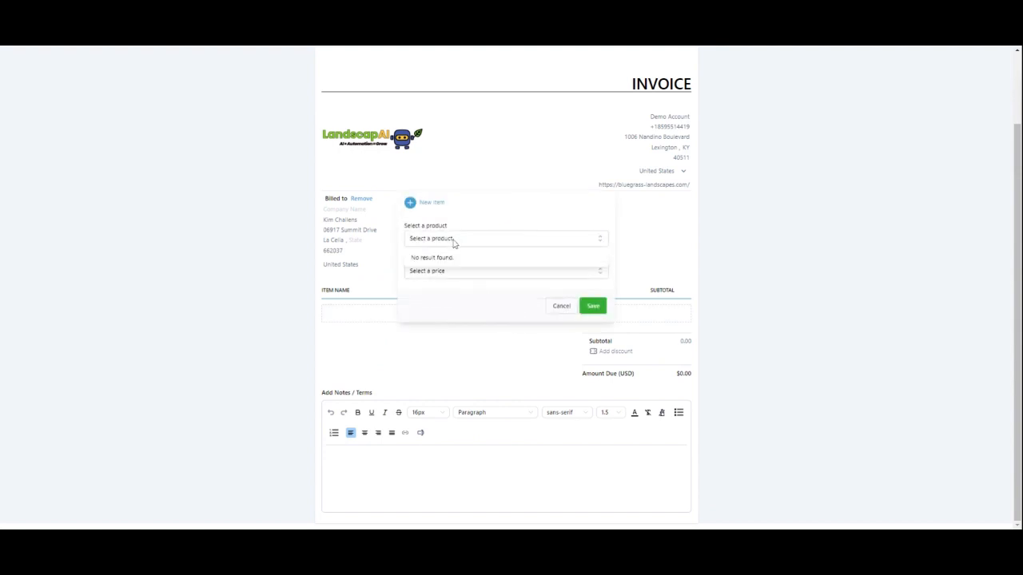
click(473, 272)
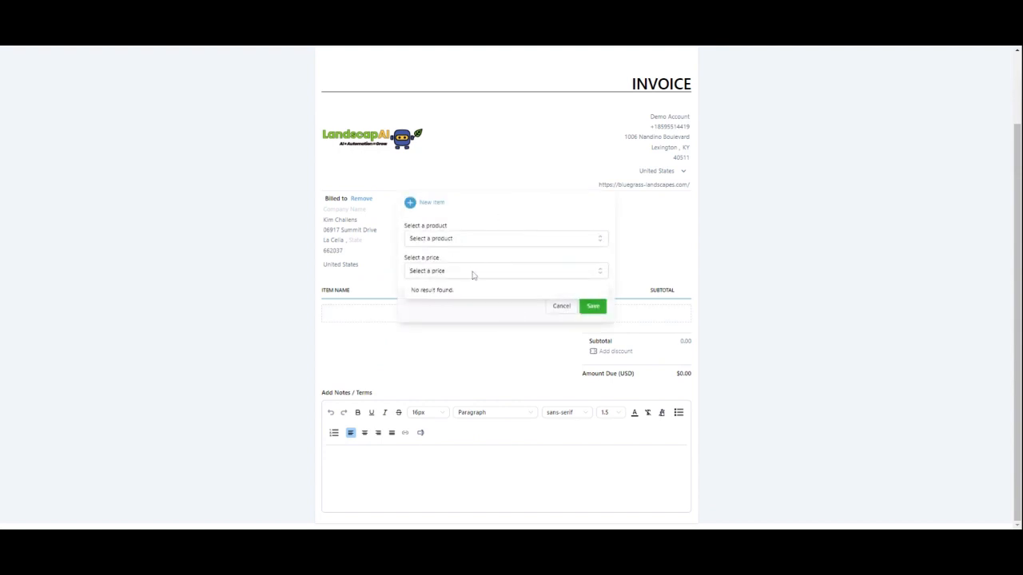
click(561, 307)
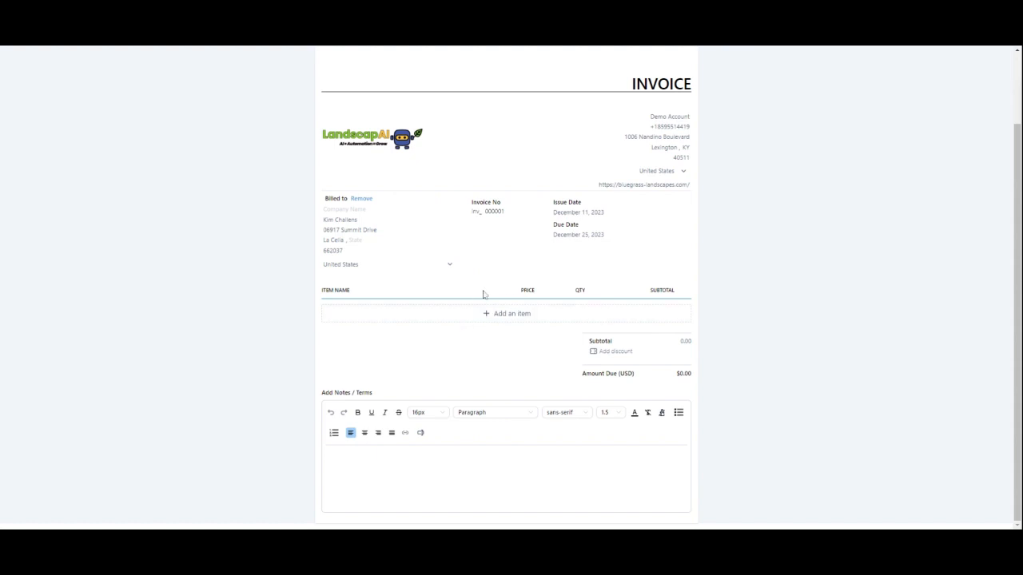
Review the invoice's notes area and its Record Payment option without recording a payment, and leave the invoice without saving
click(385, 460)
scroll(451, 449, up, 3)
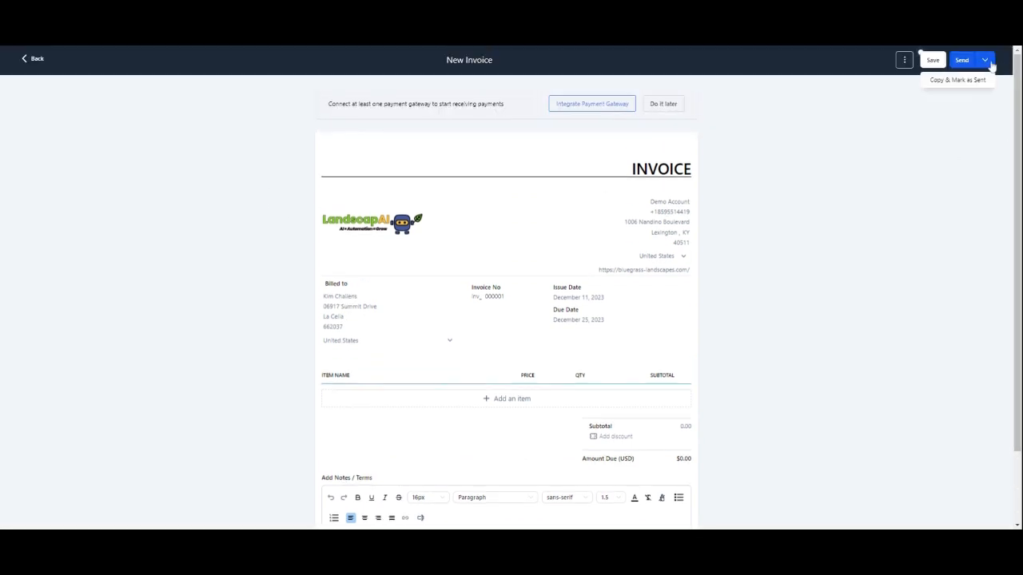
click(907, 61)
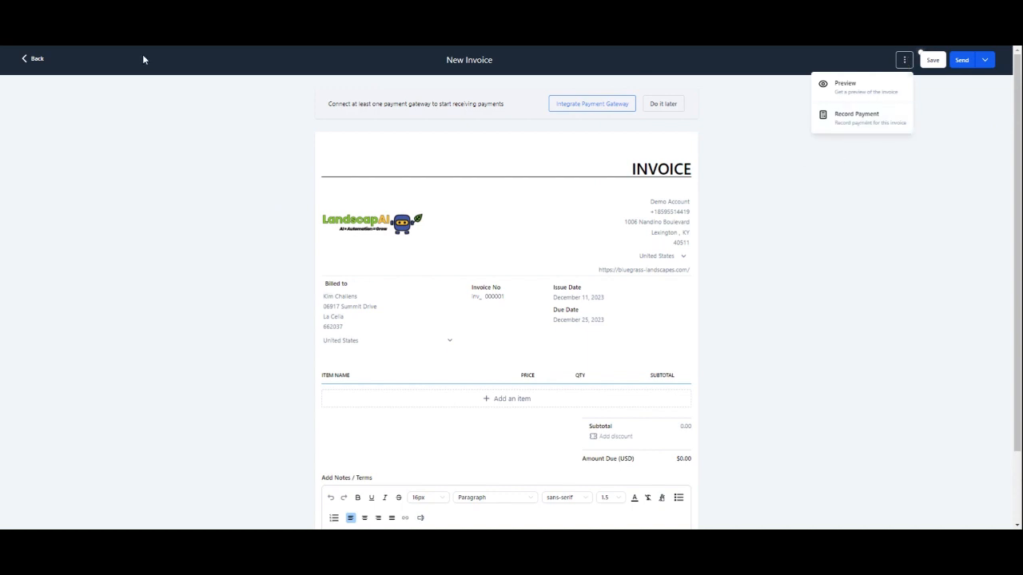
click(863, 123)
click(999, 87)
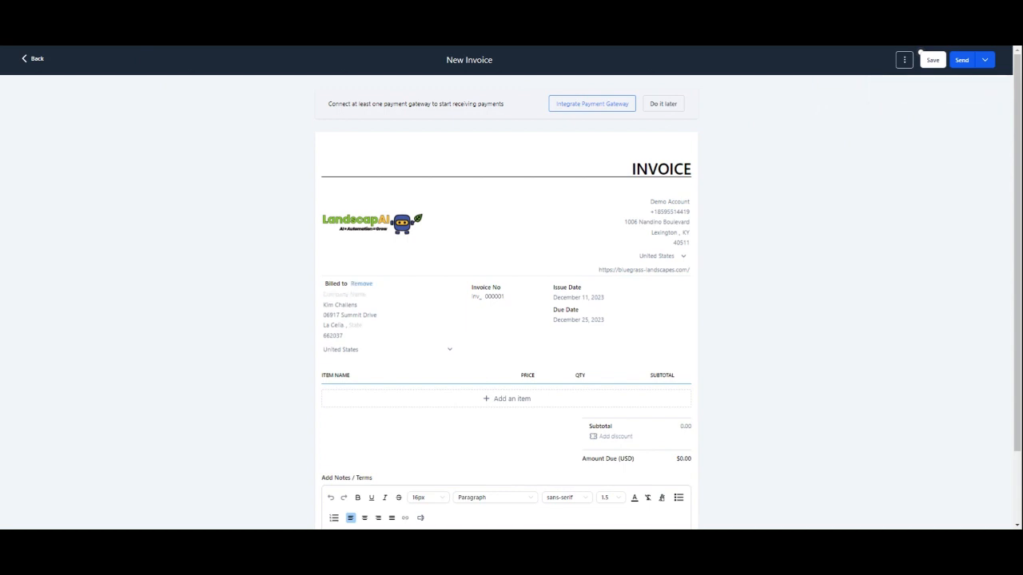
click(37, 61)
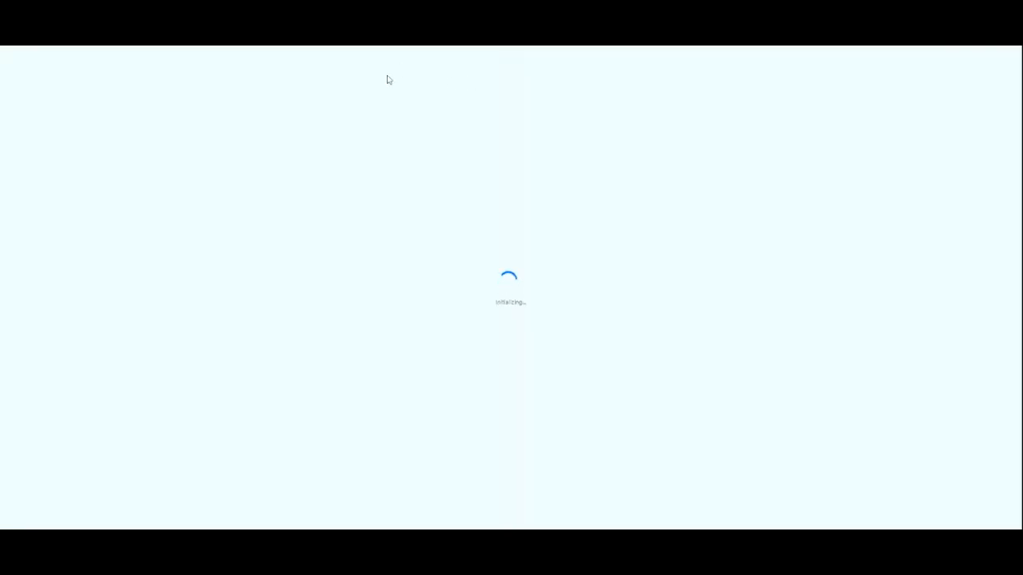